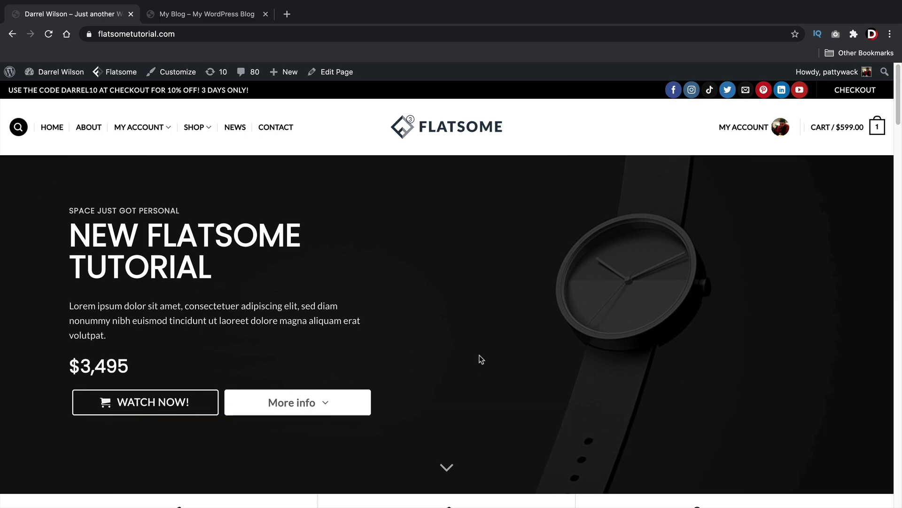
# Go to checkout with the Super Cell item from the Flatsome store's cart
pyautogui.click(195, 18)
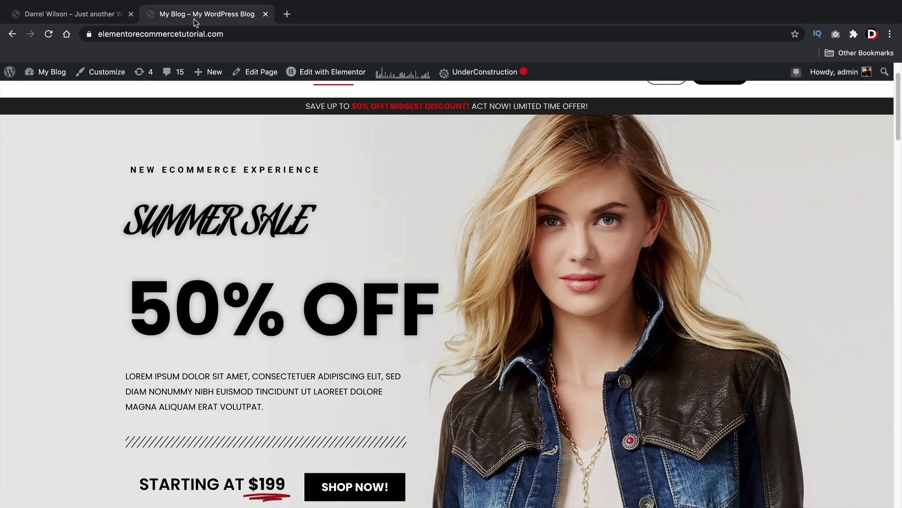
pyautogui.click(111, 20)
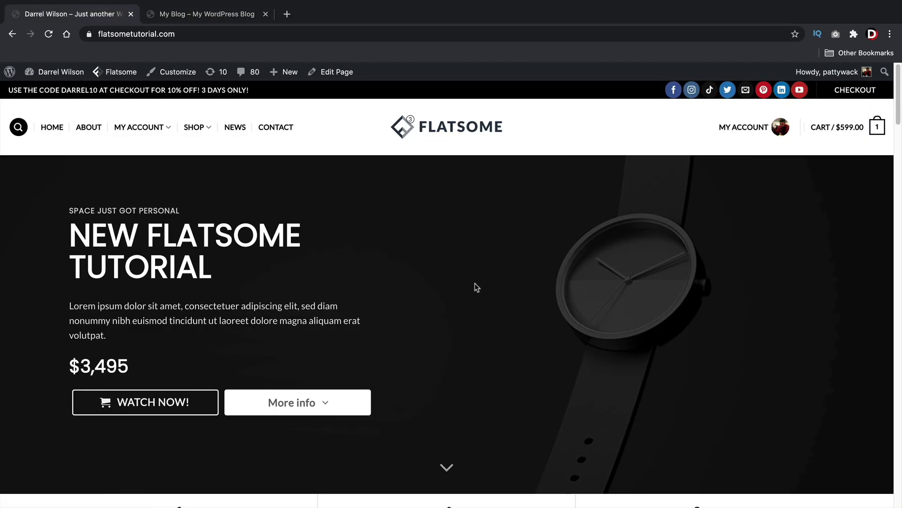
pyautogui.moveTo(834, 129)
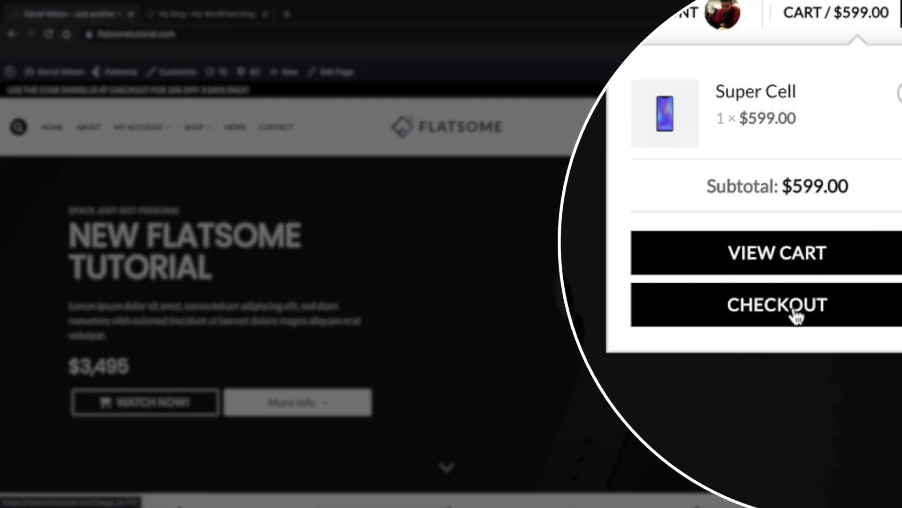
pyautogui.click(819, 277)
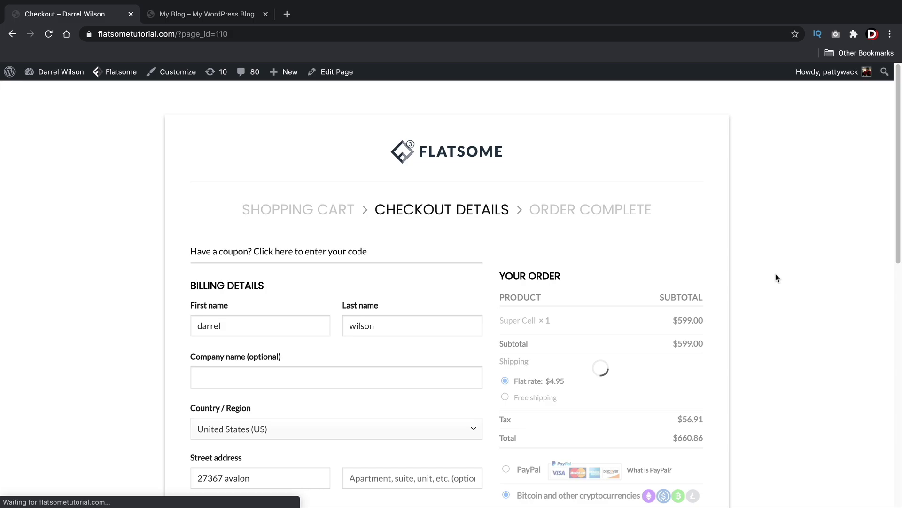
# Choose Bitcoin and other cryptocurrencies as the payment method for the $660.86 order
pyautogui.scroll(-4, 608, 285)
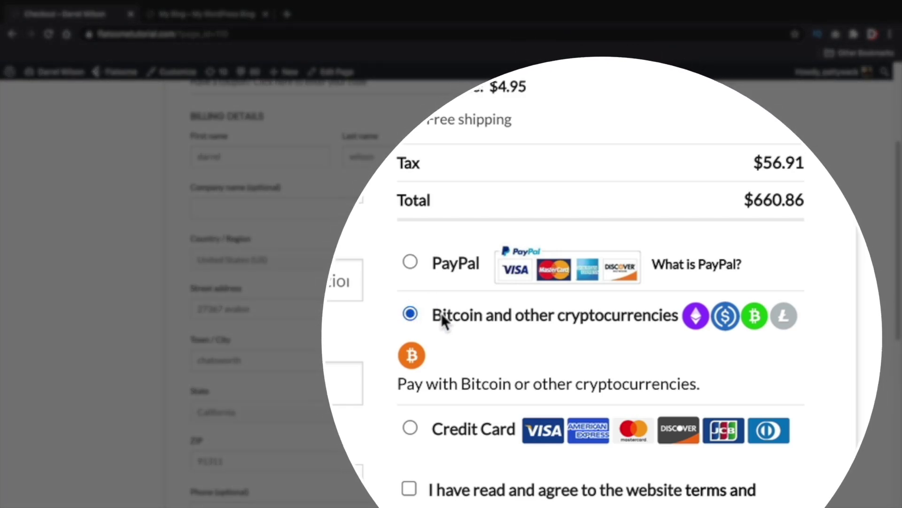
pyautogui.moveTo(417, 319); pyautogui.dragTo(644, 318)
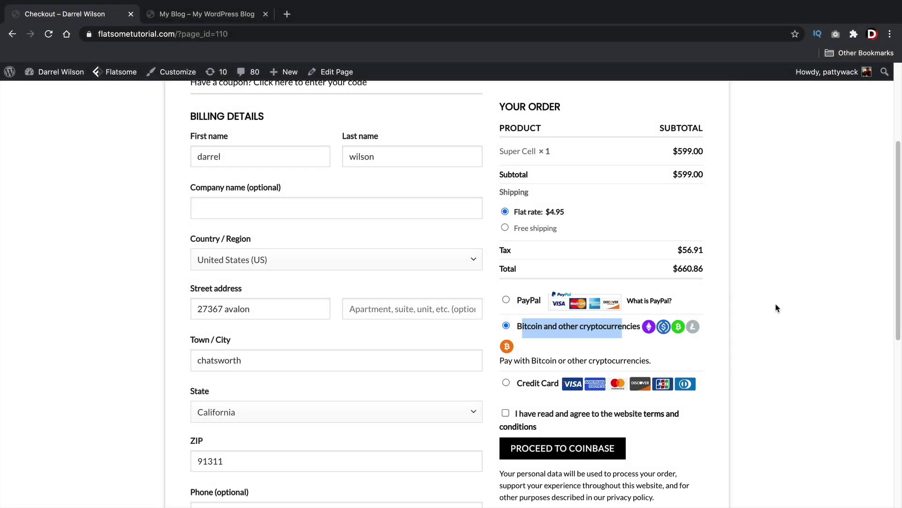
pyautogui.click(785, 308)
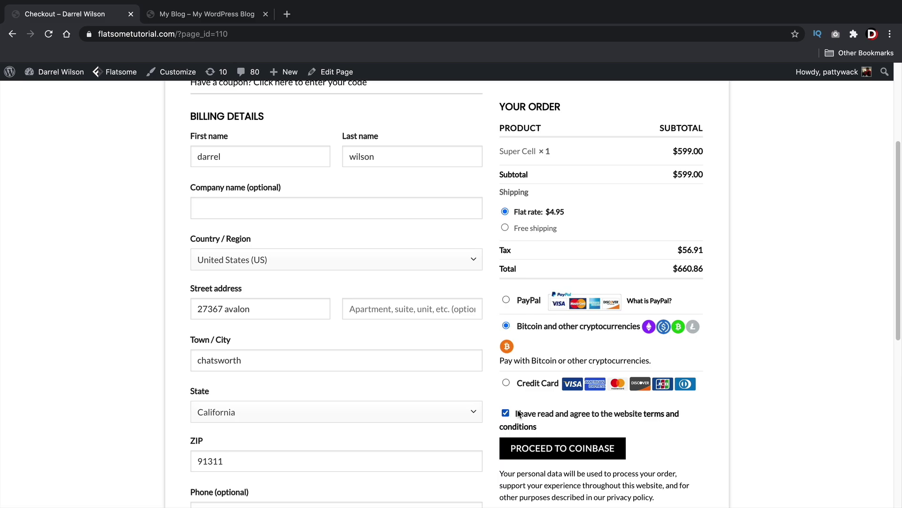
# Submit the order to Coinbase Commerce, choose Bitcoin, and review the BTC amount and payment address
pyautogui.click(557, 454)
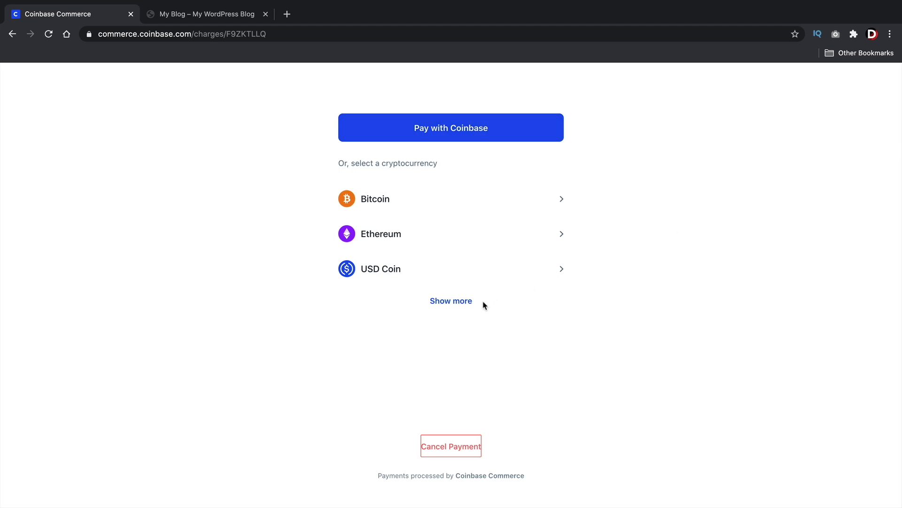
pyautogui.click(451, 303)
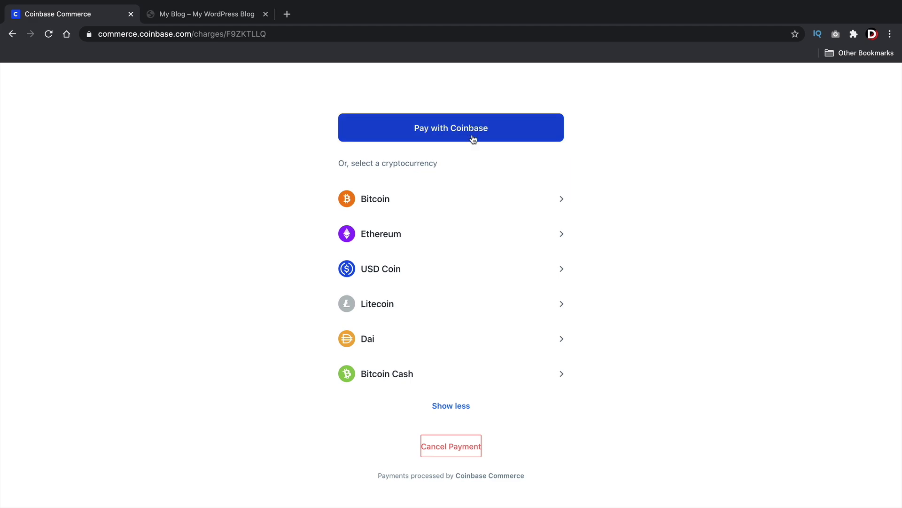
pyautogui.click(384, 204)
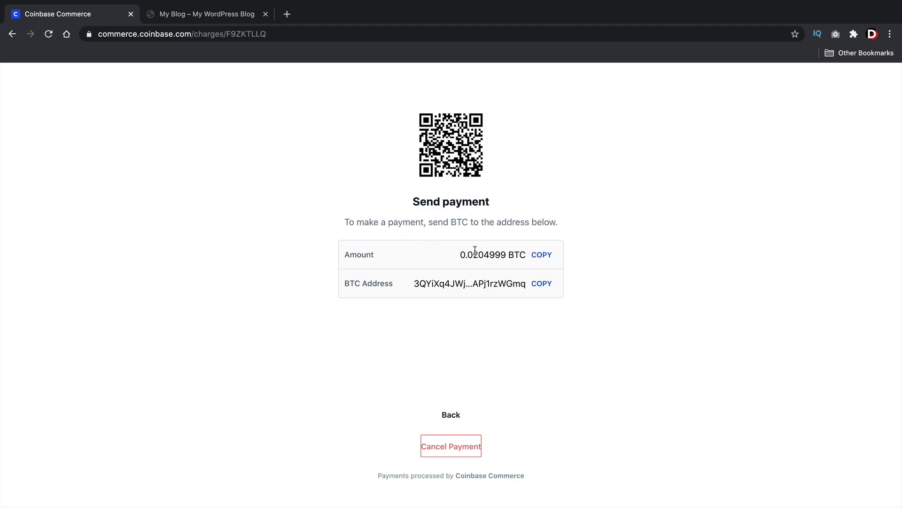
pyautogui.tripleClick(462, 255)
pyautogui.moveTo(527, 254); pyautogui.dragTo(501, 254)
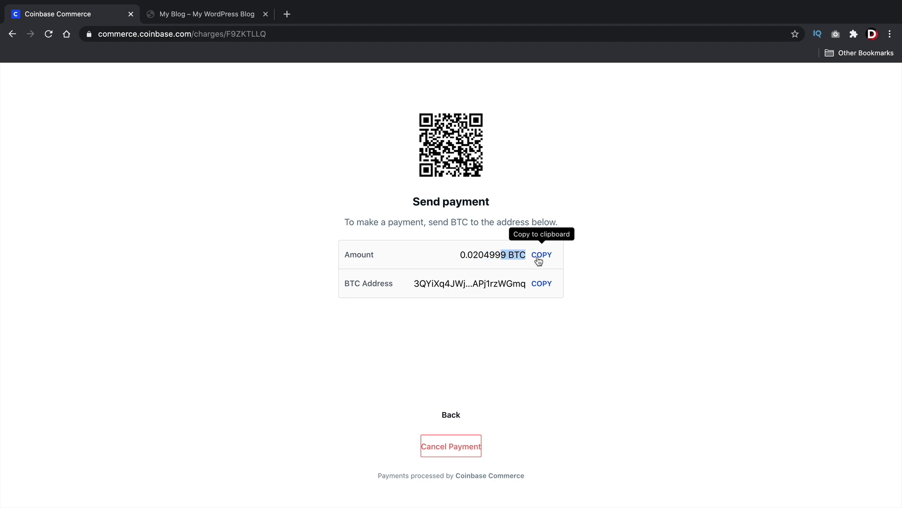
pyautogui.moveTo(413, 286); pyautogui.dragTo(475, 286)
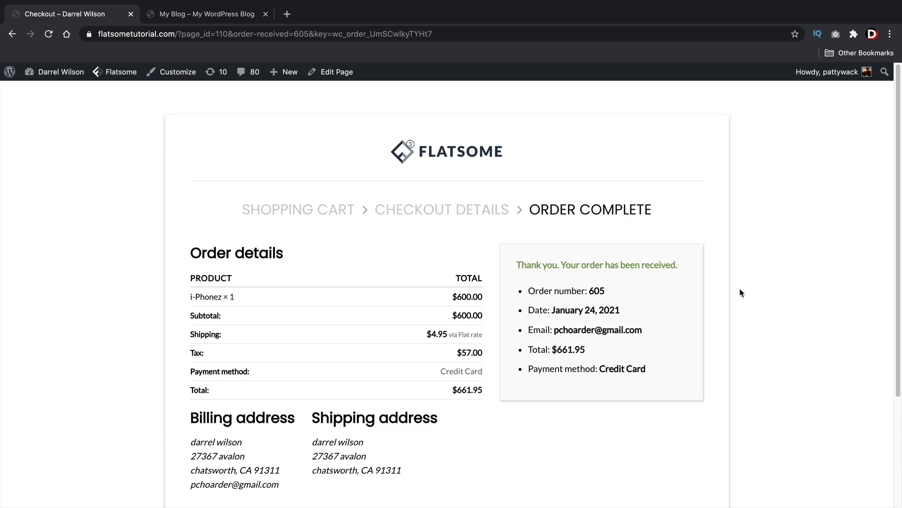
# Return to the Flatsome store homepage, then switch to the My Blog browser tab
pyautogui.click(479, 158)
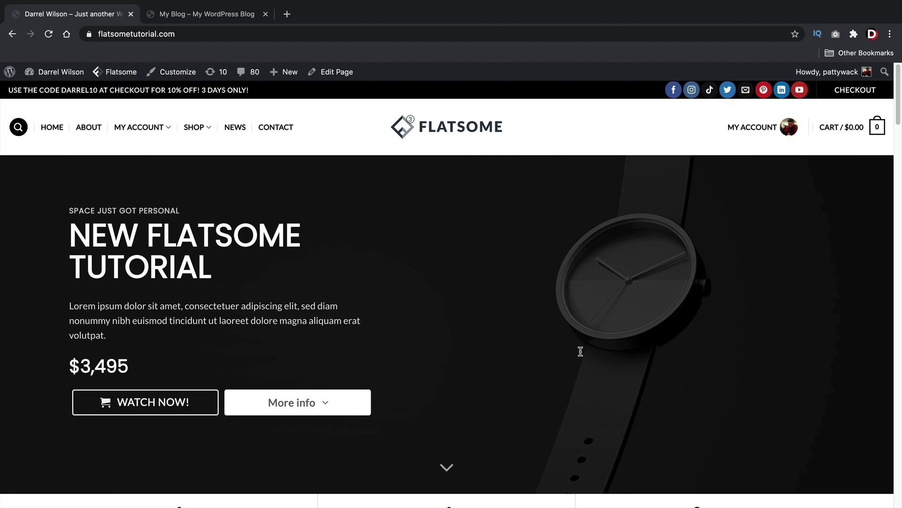
pyautogui.click(206, 15)
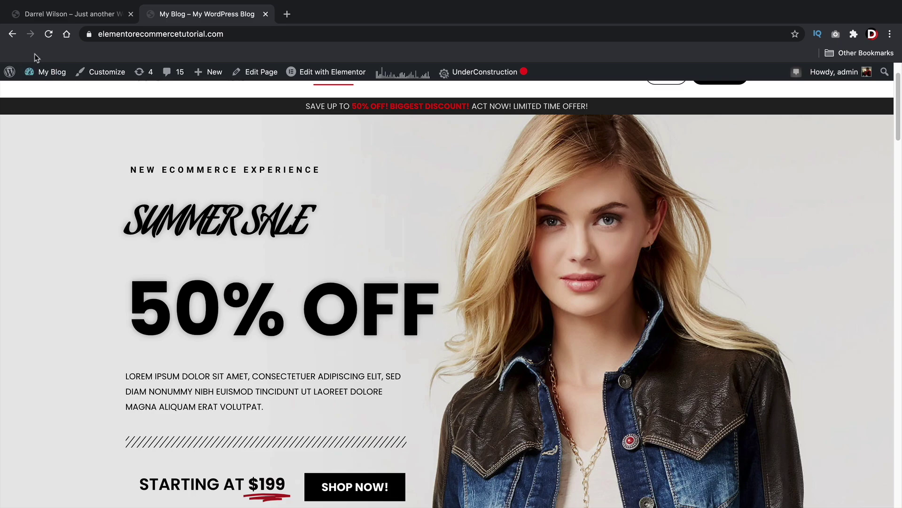
# Open the WordPress admin dashboard and go to Plugins > Add New
pyautogui.moveTo(43, 73)
pyautogui.click(48, 94)
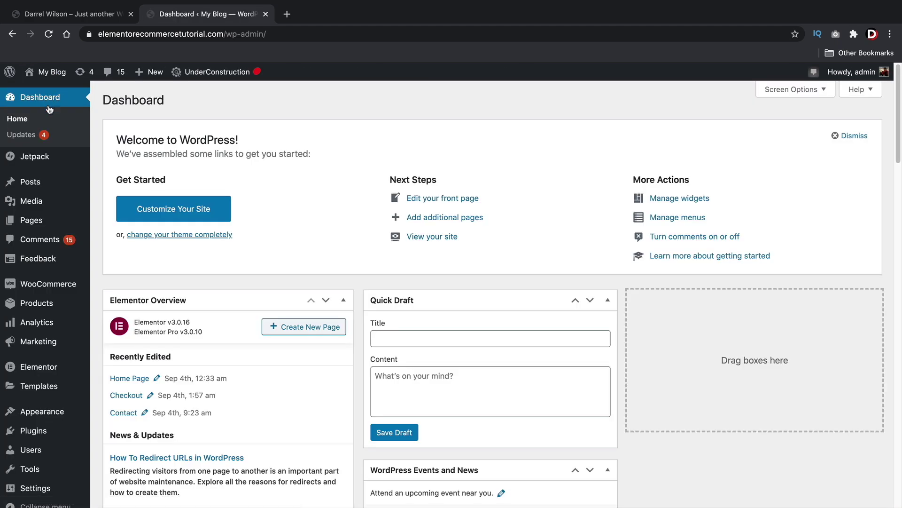
pyautogui.moveTo(52, 431)
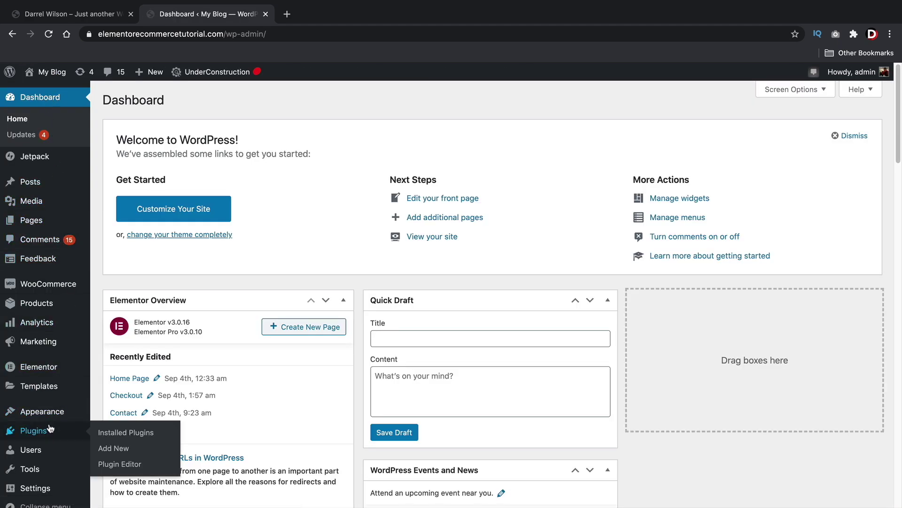
pyautogui.click(113, 450)
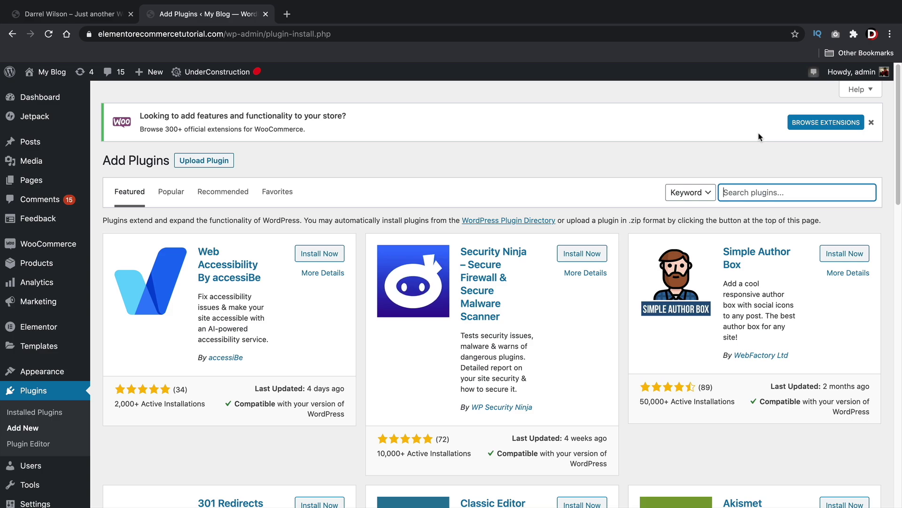
# Search plugins for 'bitcoin' and install Coinbase Commerce Payment Gateway for WooCommerce
pyautogui.write('bitcoin')
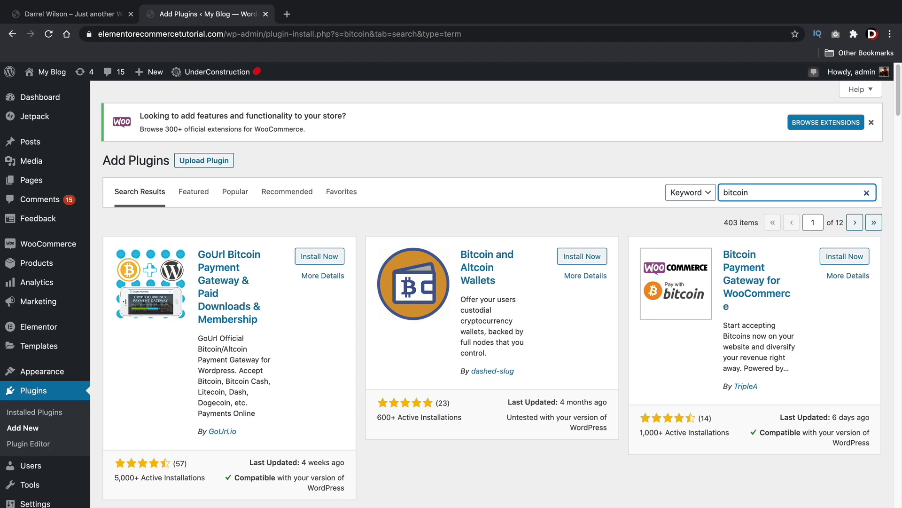
pyautogui.scroll(-3, 637, 126)
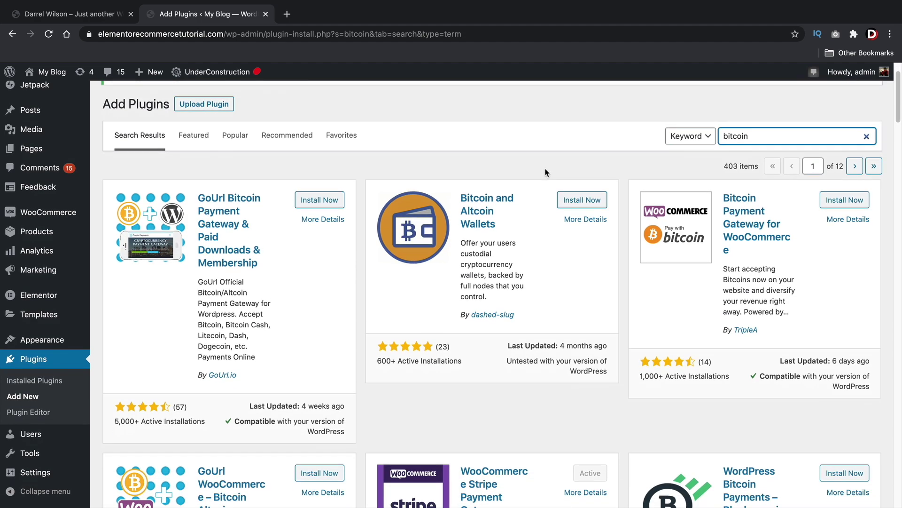
pyautogui.scroll(-2, 219, 184)
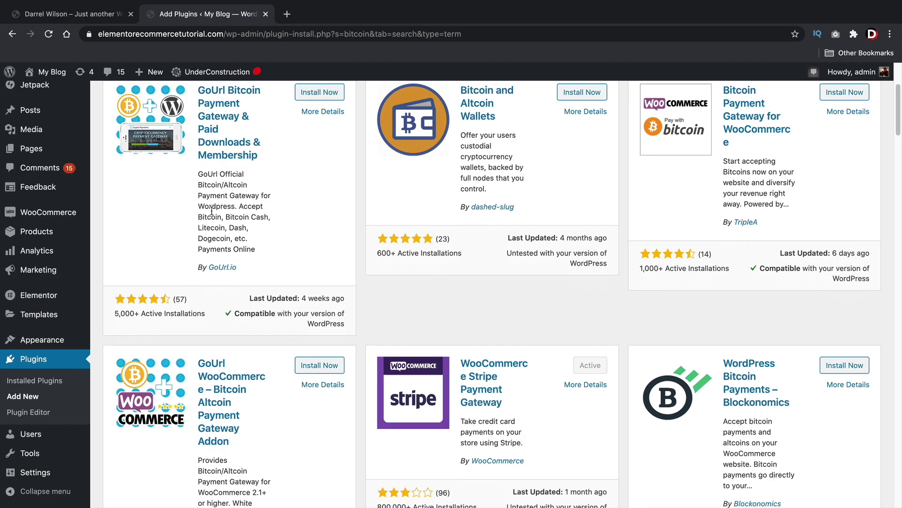
pyautogui.scroll(-3, 215, 362)
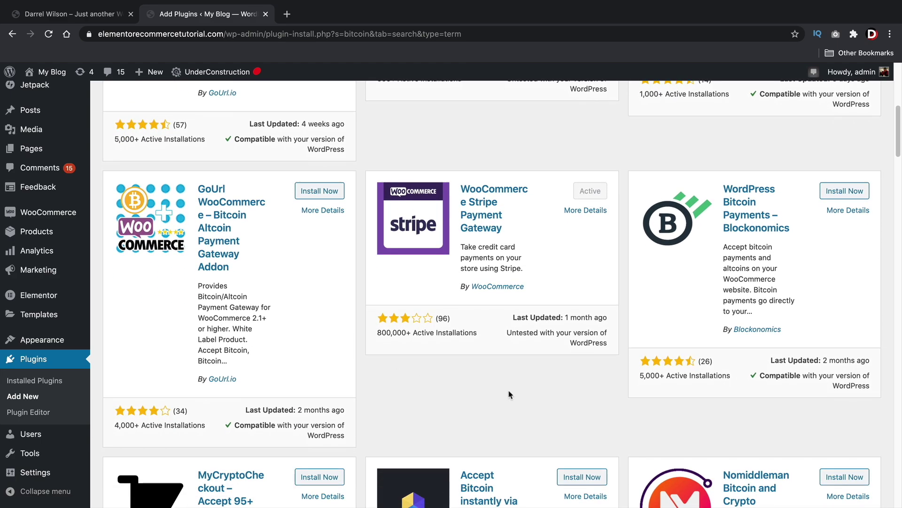
pyautogui.scroll(-5, 508, 394)
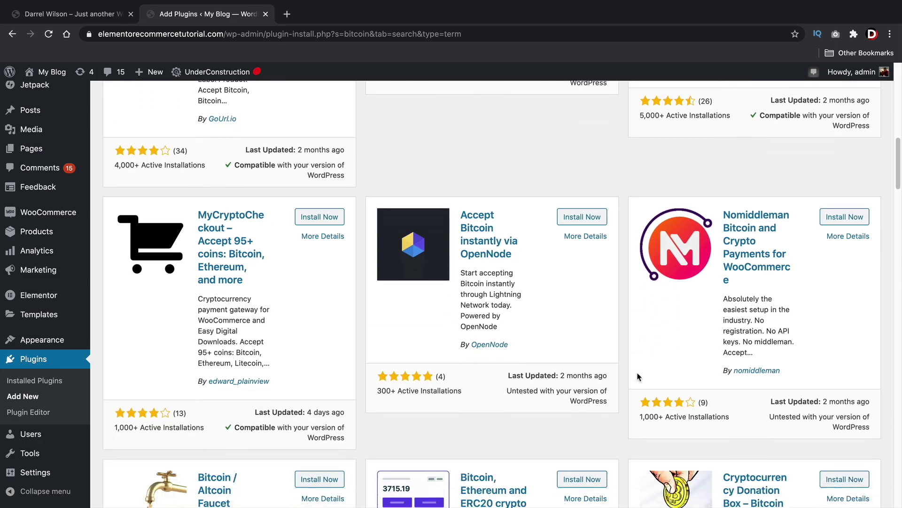
pyautogui.scroll(-6, 639, 376)
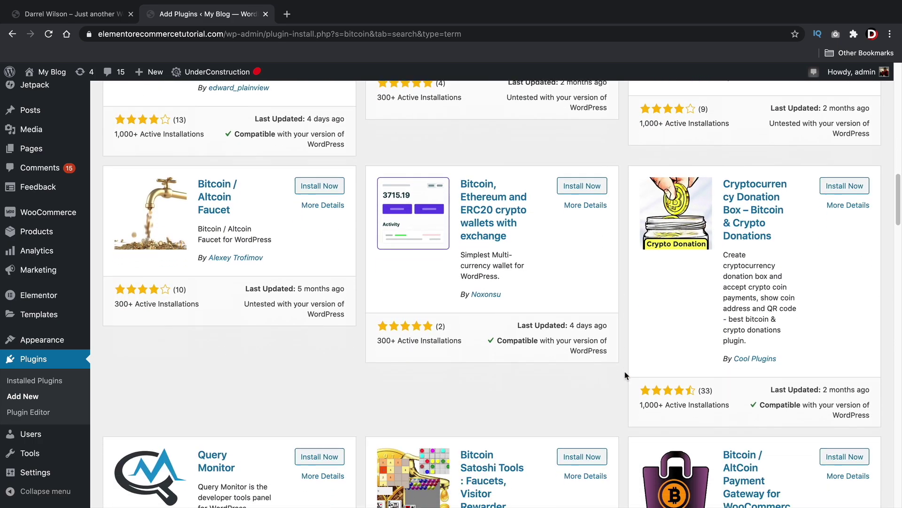
pyautogui.scroll(-8, 625, 375)
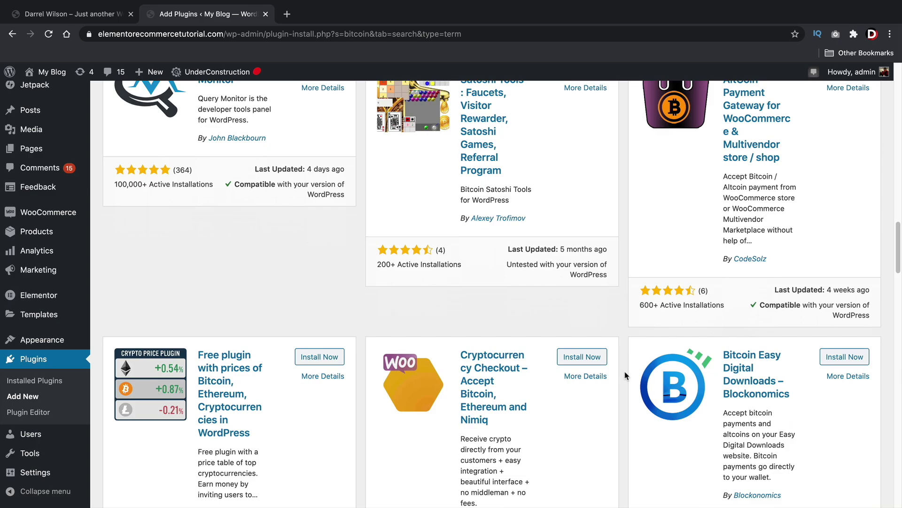
pyautogui.scroll(-7, 625, 375)
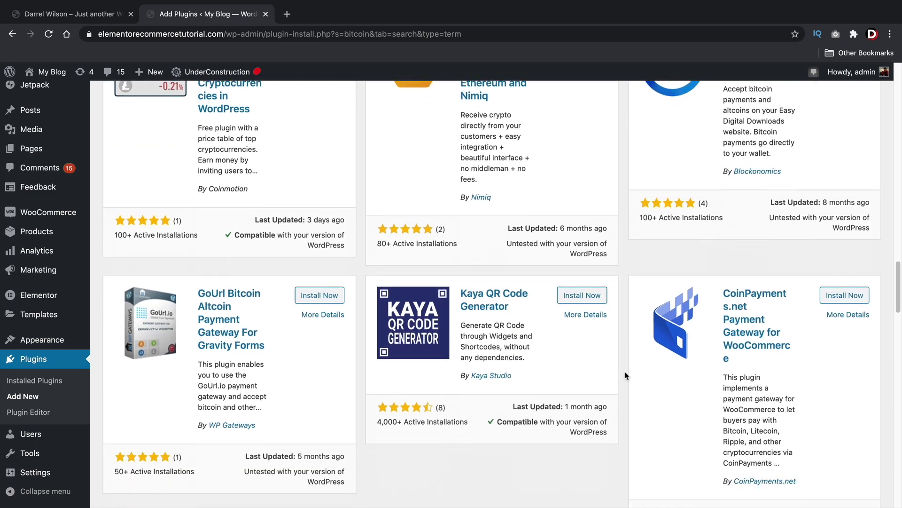
pyautogui.scroll(-1, 625, 374)
pyautogui.scroll(-15, 625, 375)
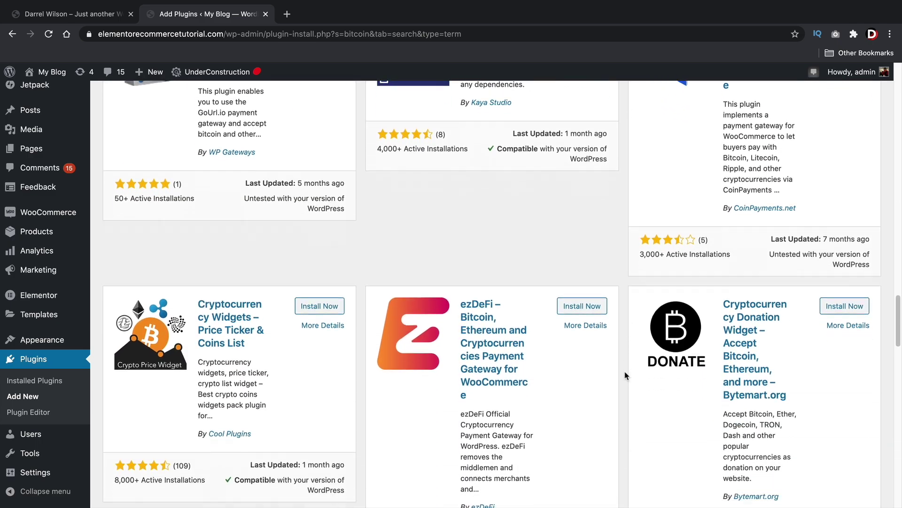
pyautogui.scroll(-1, 640, 350)
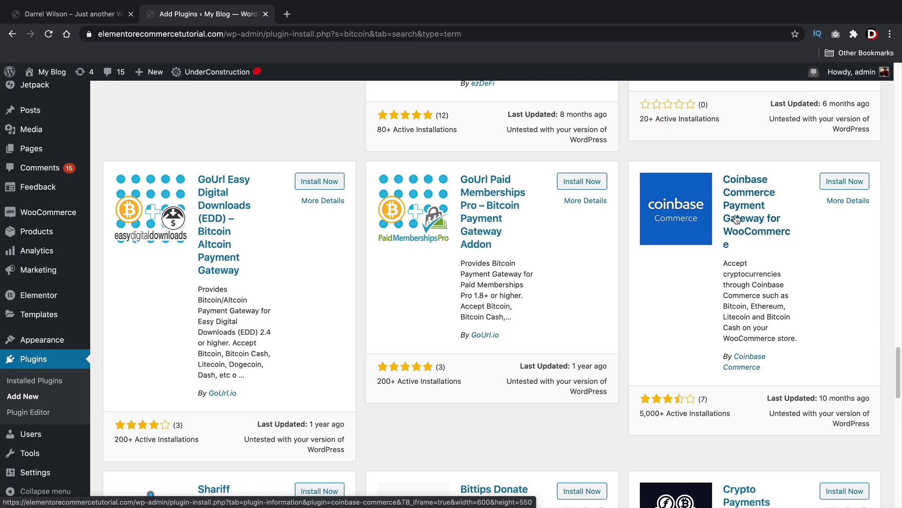
pyautogui.scroll(20, 691, 242)
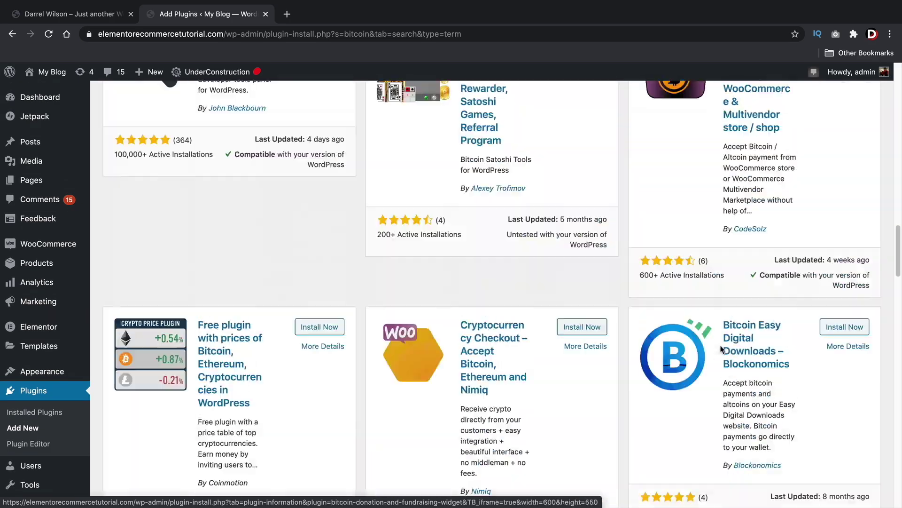
pyautogui.scroll(10, 723, 345)
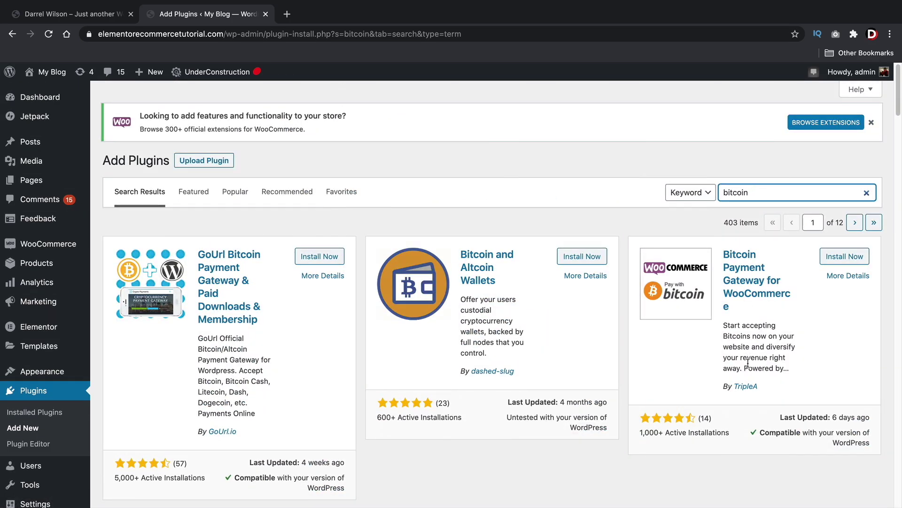
pyautogui.scroll(-15, 749, 362)
pyautogui.scroll(-15, 750, 367)
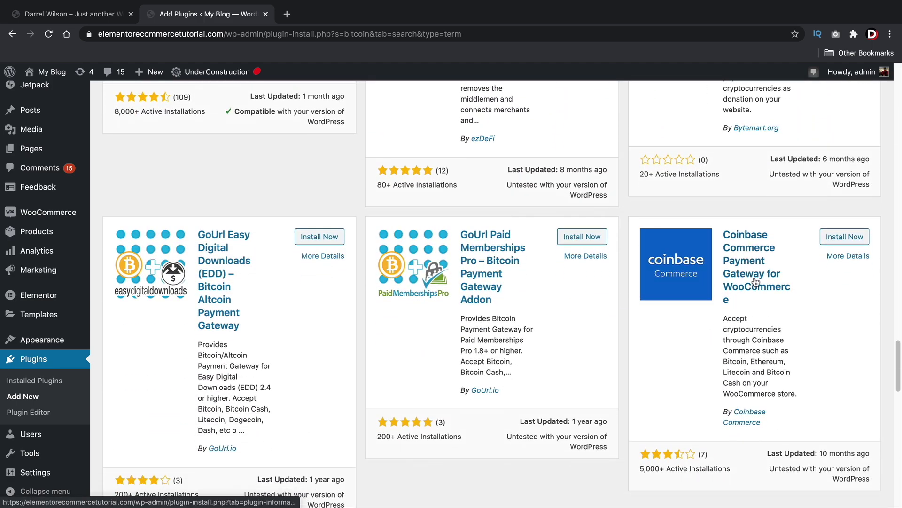
pyautogui.click(841, 241)
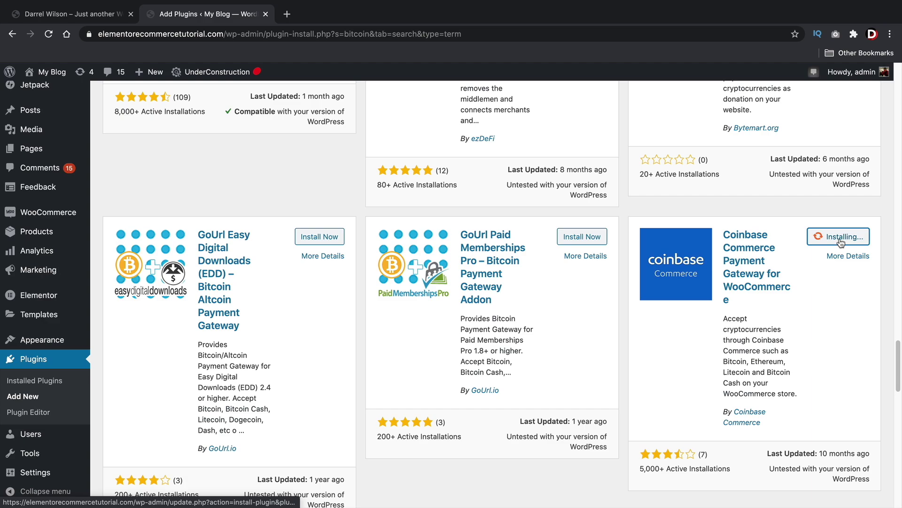
# Activate the newly installed Coinbase Commerce plugin
pyautogui.click(844, 239)
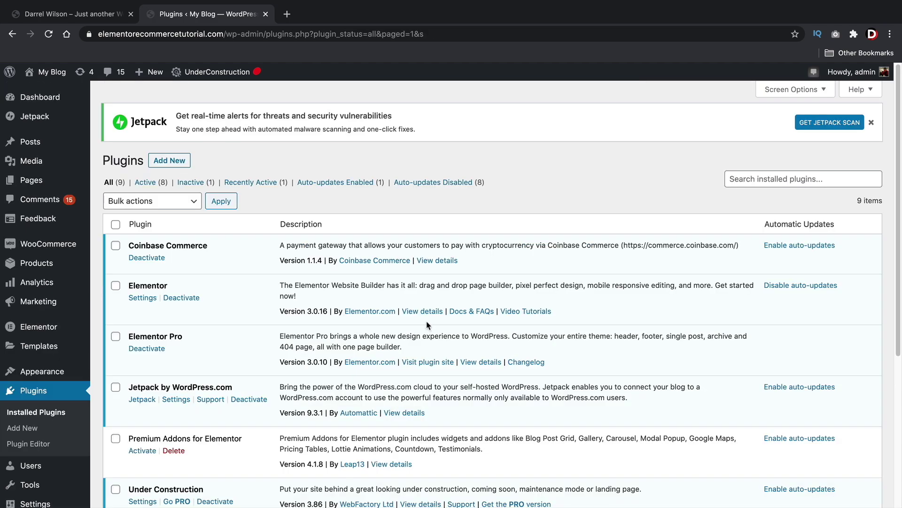
pyautogui.moveTo(128, 245); pyautogui.dragTo(208, 246)
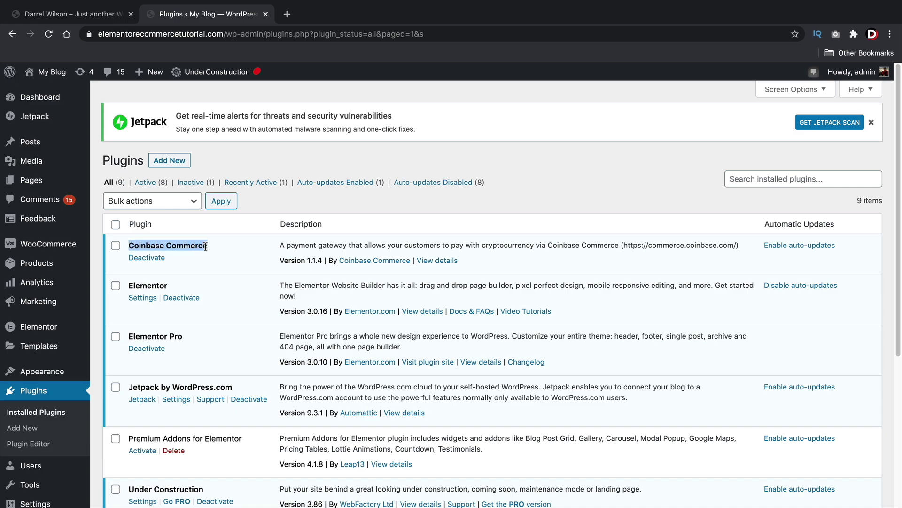
pyautogui.click(210, 249)
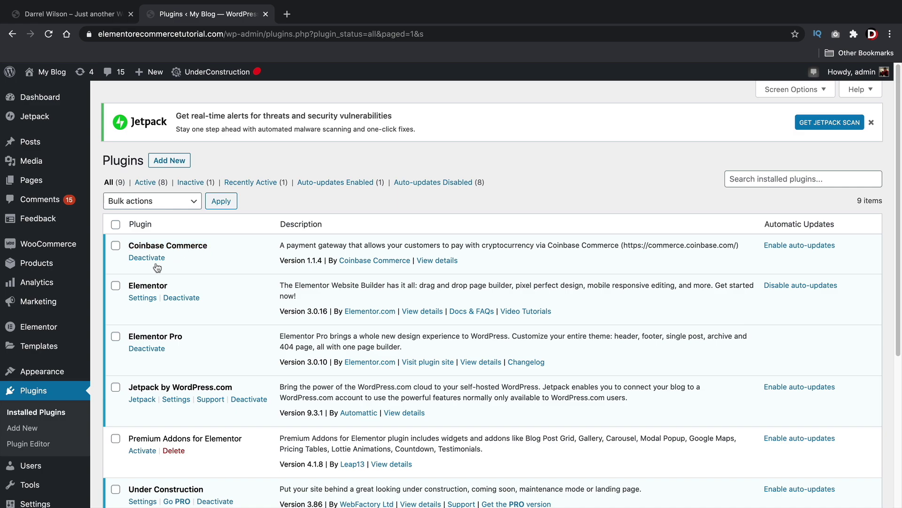
# Open the Coinbase gateway's settings under WooCommerce > Settings > Payments
pyautogui.moveTo(63, 250)
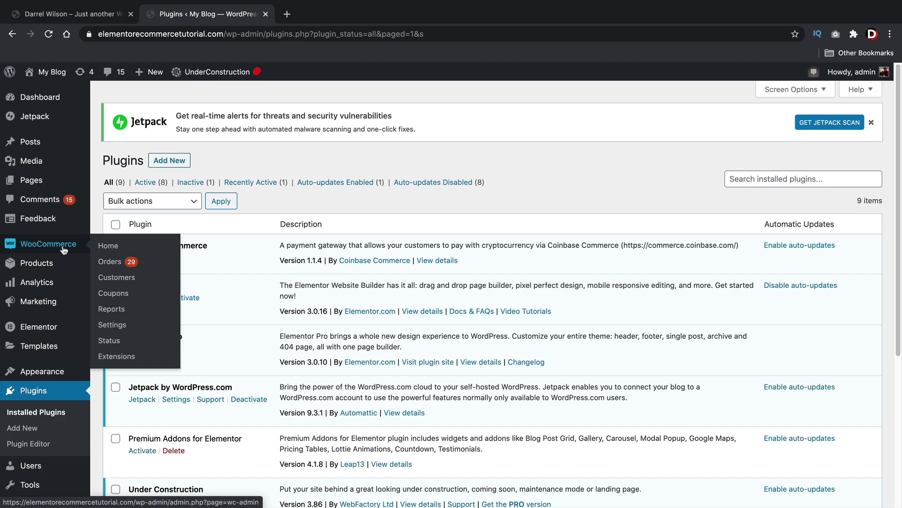
pyautogui.click(126, 330)
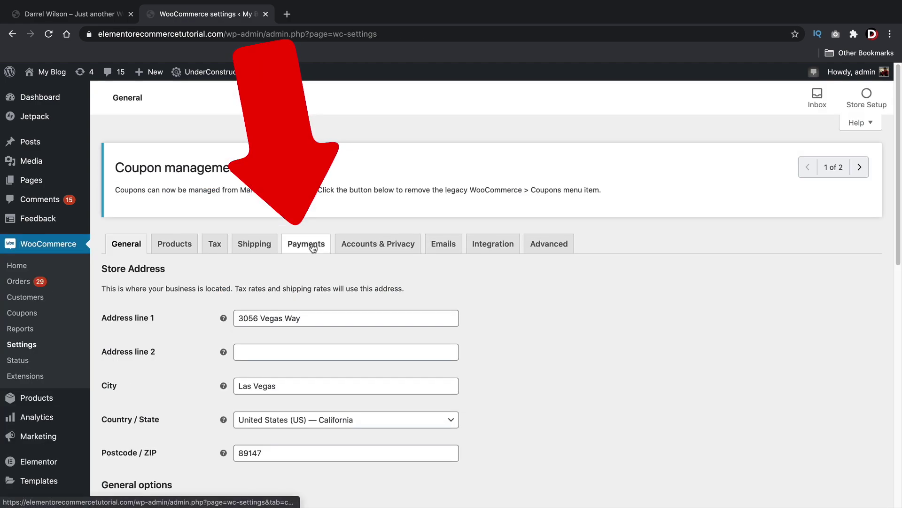
pyautogui.click(313, 247)
pyautogui.scroll(-5, 306, 232)
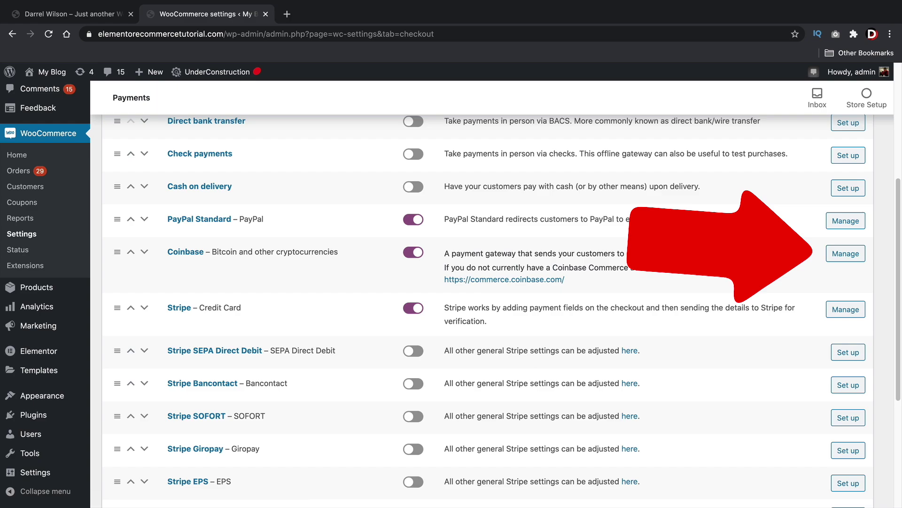
pyautogui.click(843, 254)
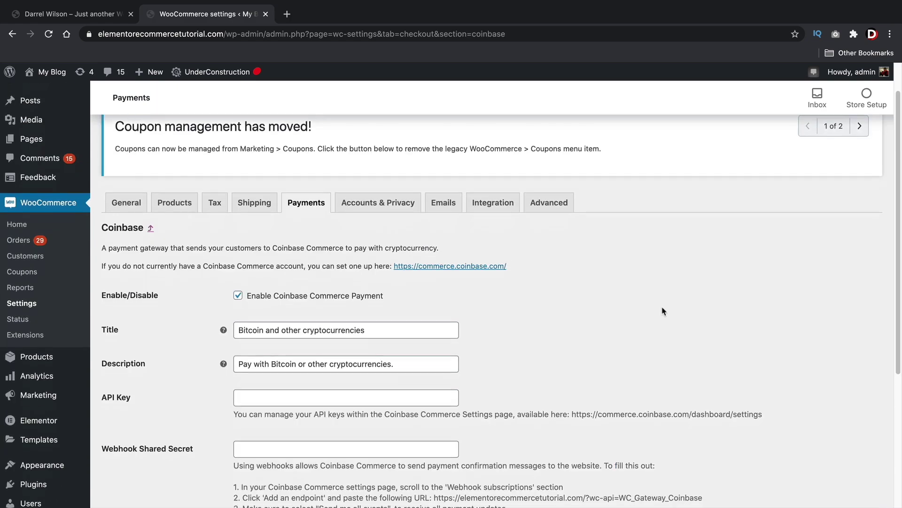
# Open the commerce.coinbase.com link from the gateway settings in a new tab
pyautogui.scroll(-2, 663, 310)
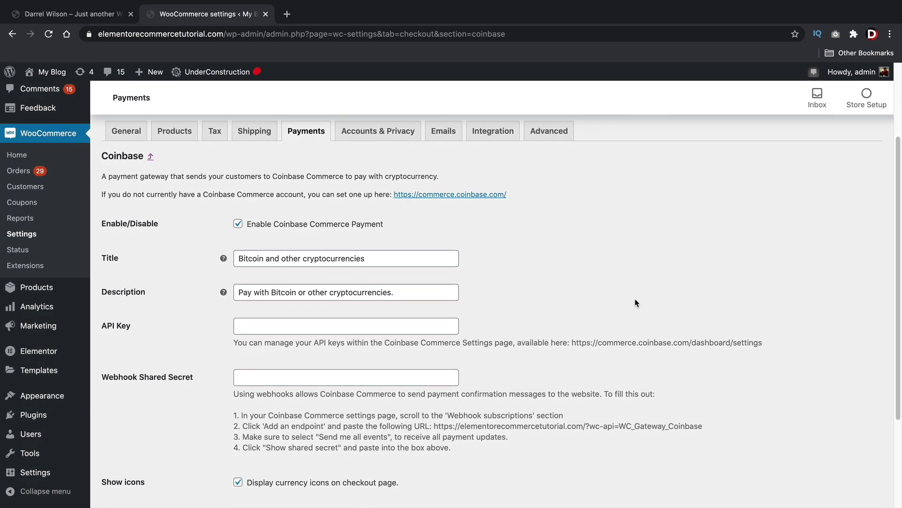
pyautogui.scroll(-2, 636, 302)
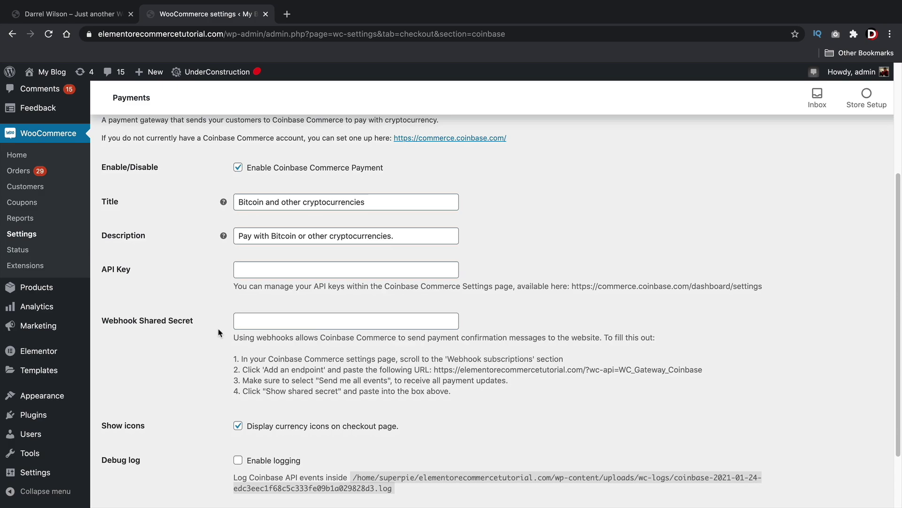
pyautogui.scroll(2, 218, 332)
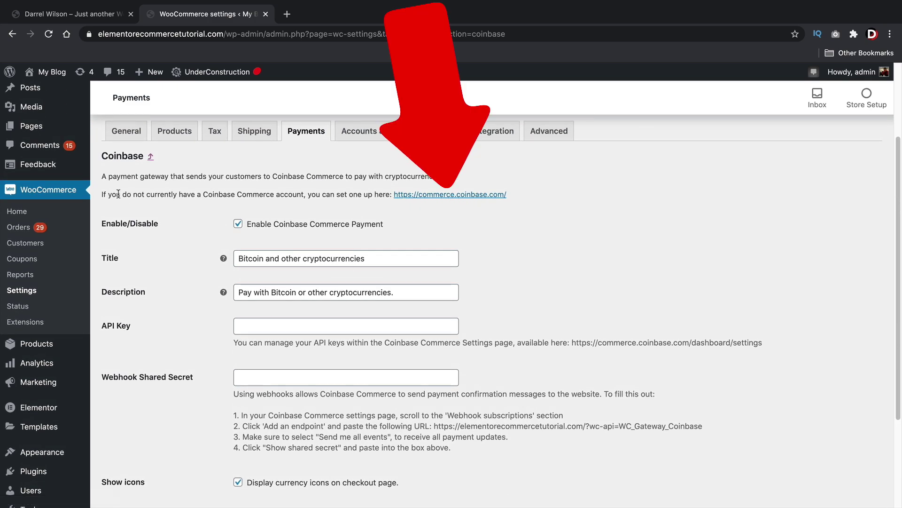
pyautogui.click(440, 198)
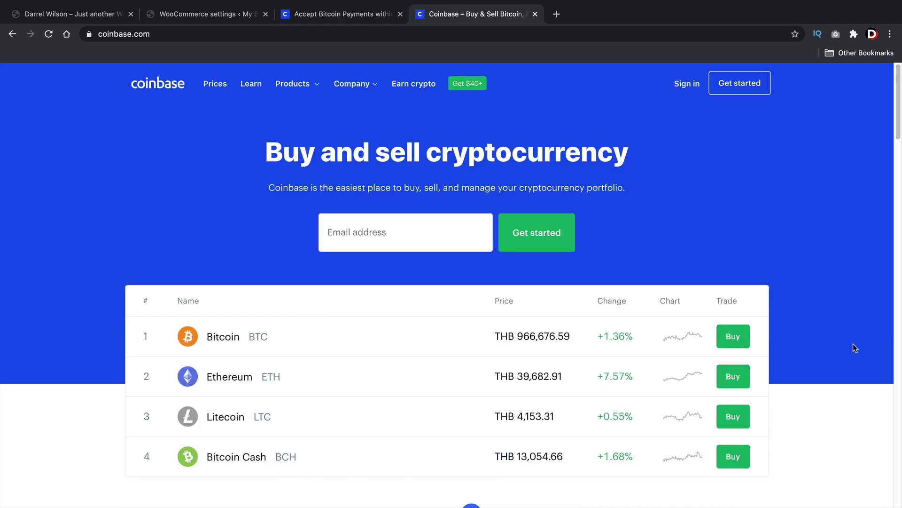
# Scroll through the coinbase.com homepage to browse its content
pyautogui.scroll(-4, 853, 346)
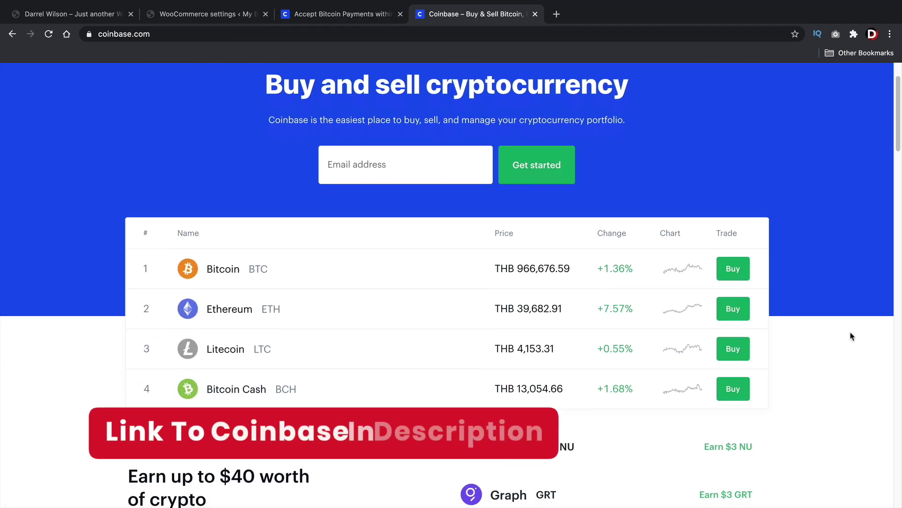
pyautogui.scroll(-9, 853, 340)
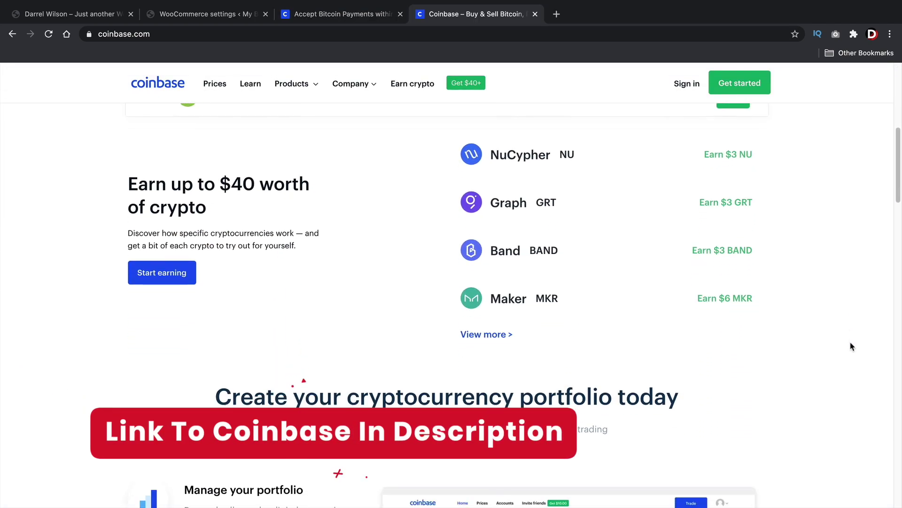
pyautogui.scroll(-11, 850, 348)
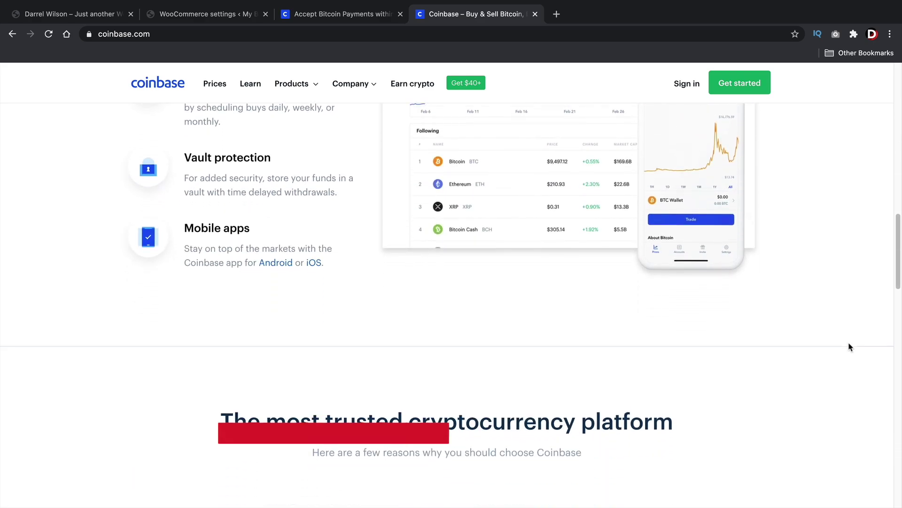
pyautogui.scroll(-4, 849, 352)
pyautogui.scroll(20, 848, 353)
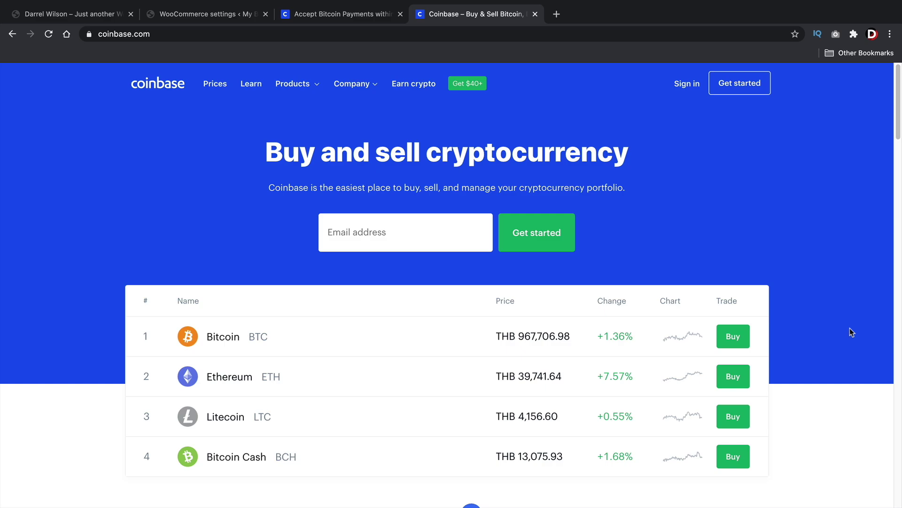
pyautogui.scroll(-2, 849, 326)
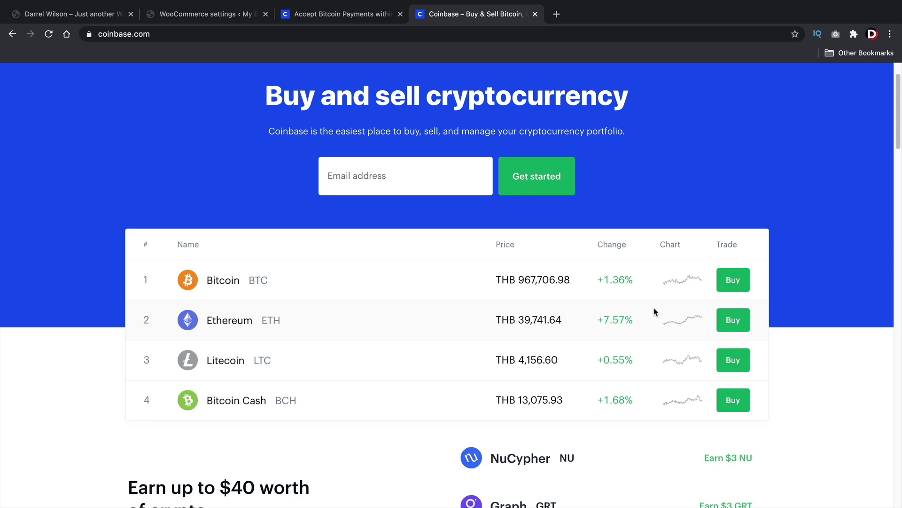
pyautogui.scroll(2, 657, 316)
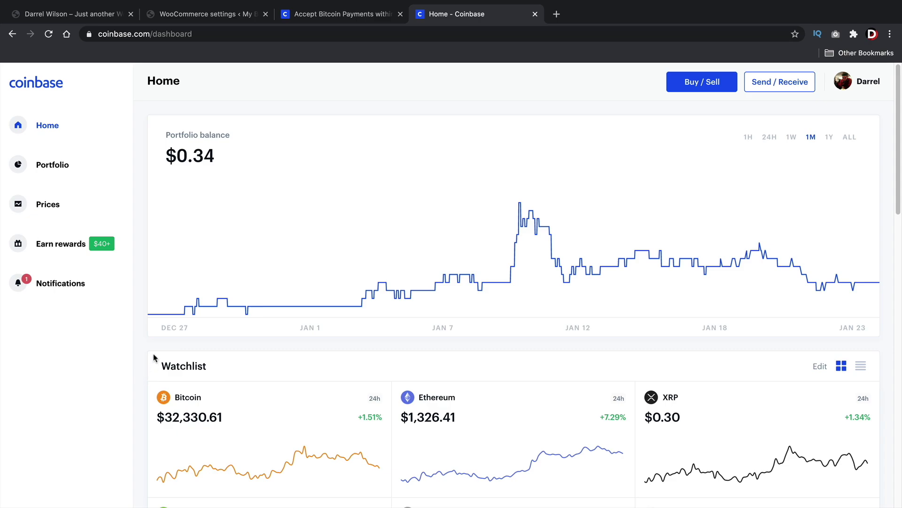
pyautogui.click(694, 87)
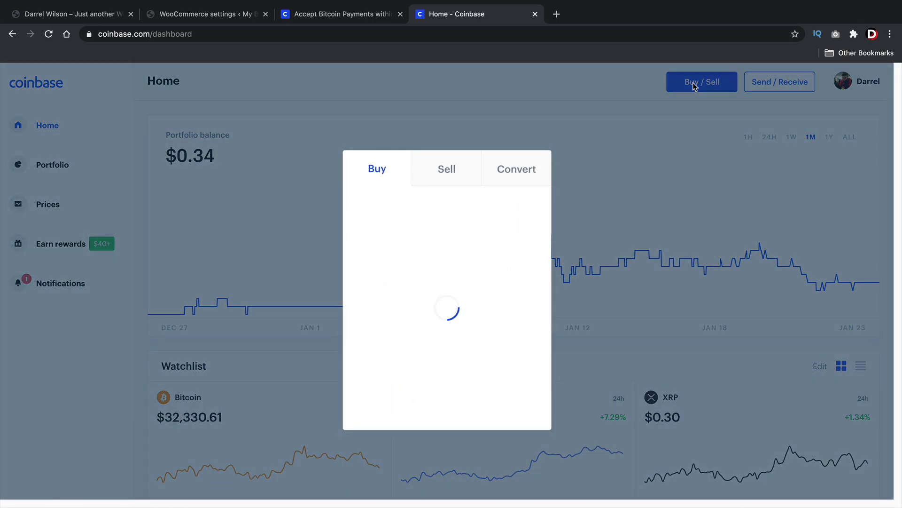
pyautogui.click(483, 338)
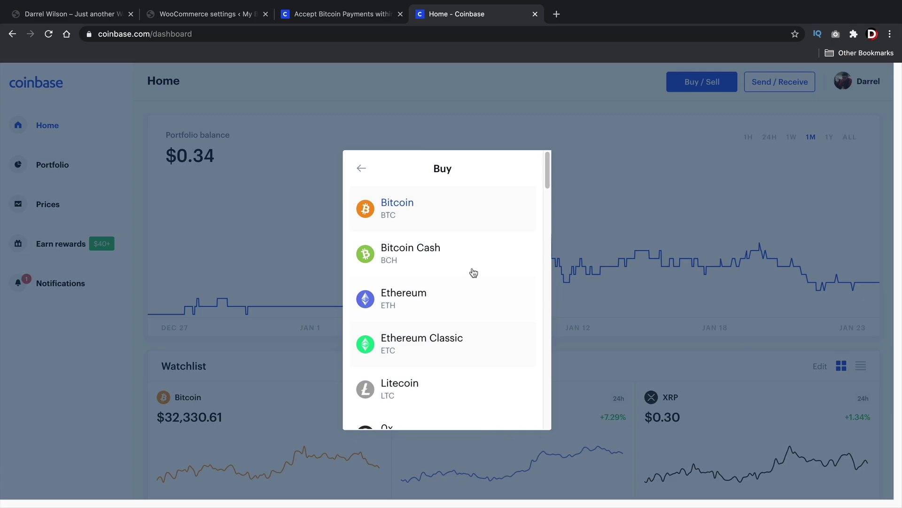
pyautogui.click(358, 171)
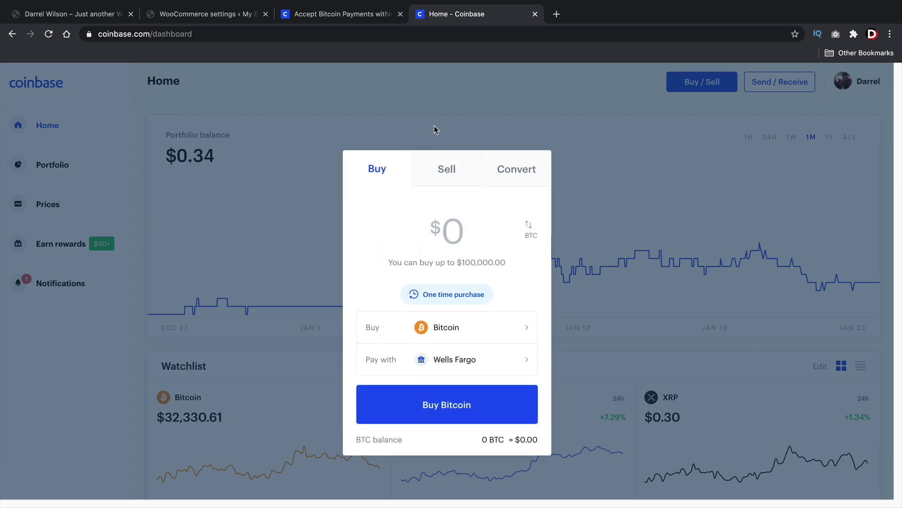
pyautogui.click(454, 103)
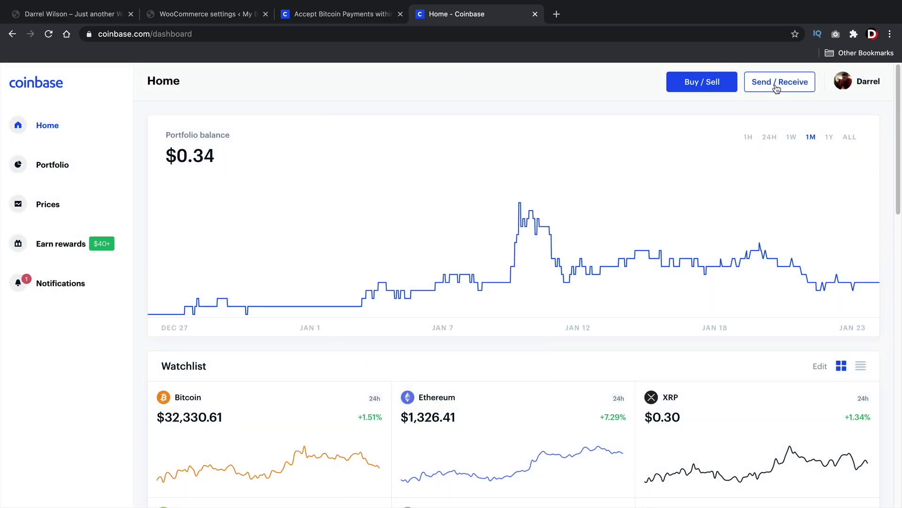
pyautogui.click(776, 88)
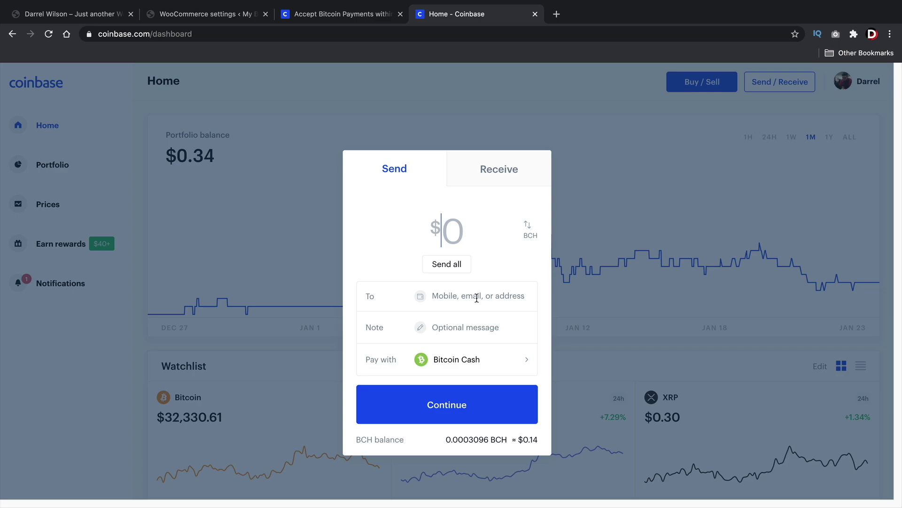
pyautogui.click(501, 172)
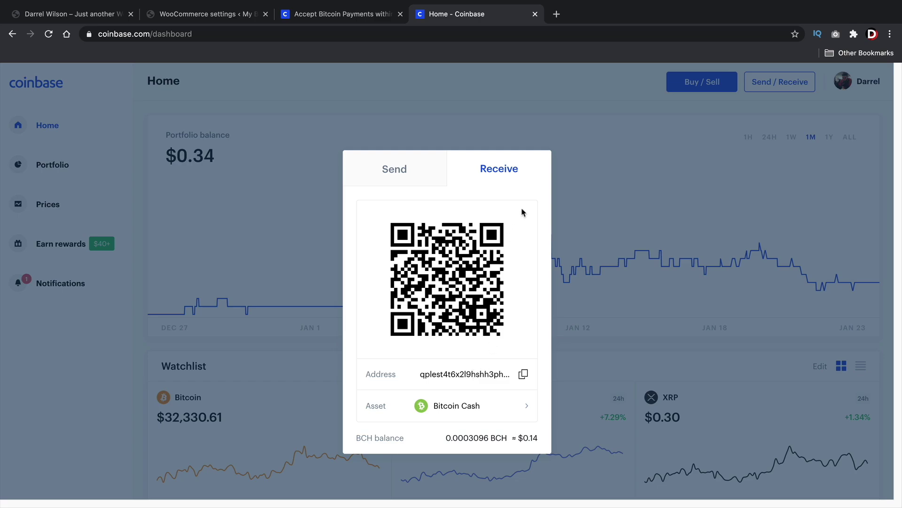
pyautogui.click(533, 106)
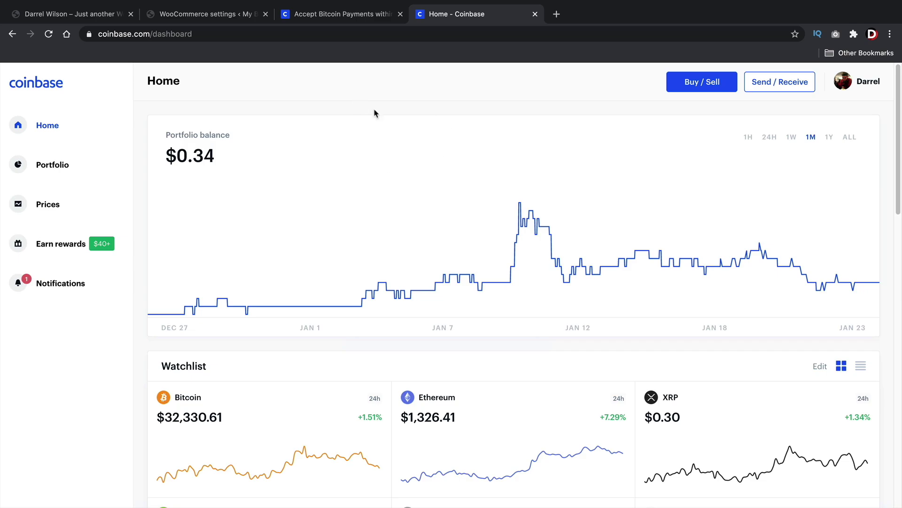
# Switch to the Coinbase Commerce tab and begin signing in via Sign Up/Sign In
pyautogui.click(365, 15)
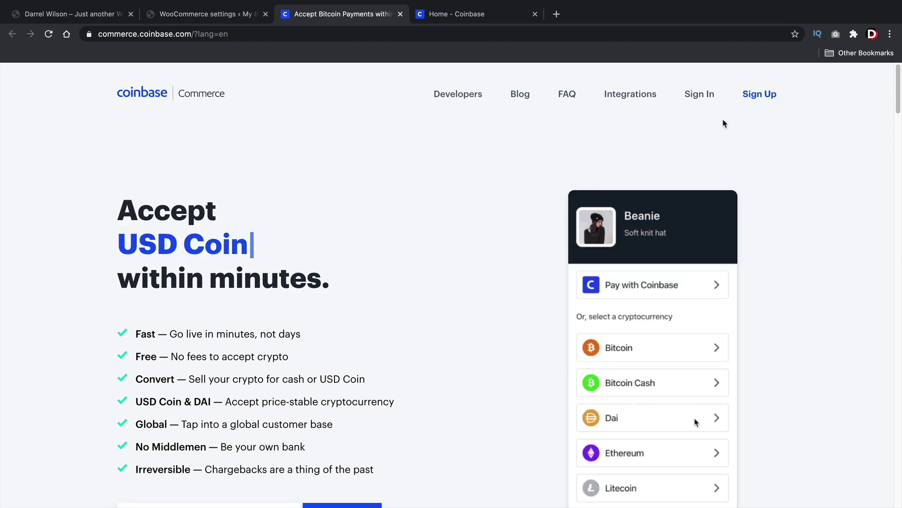
pyautogui.click(760, 94)
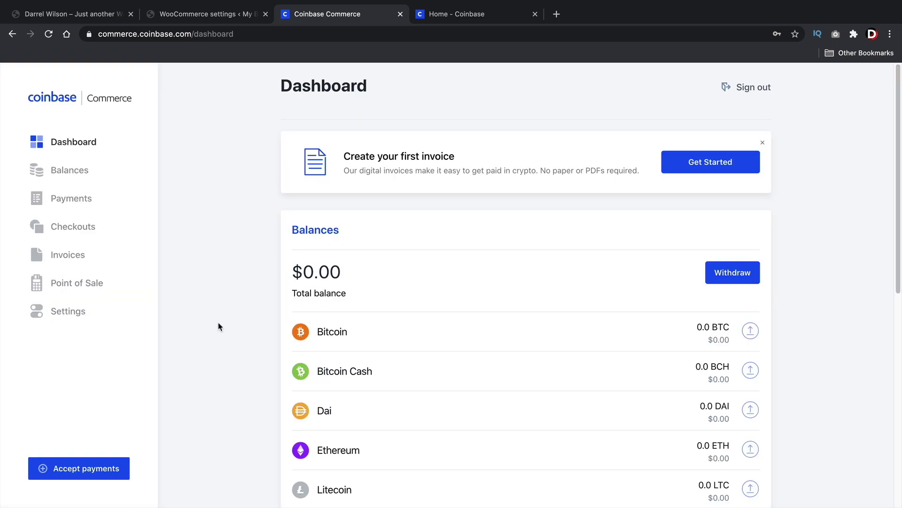
pyautogui.scroll(-2, 260, 330)
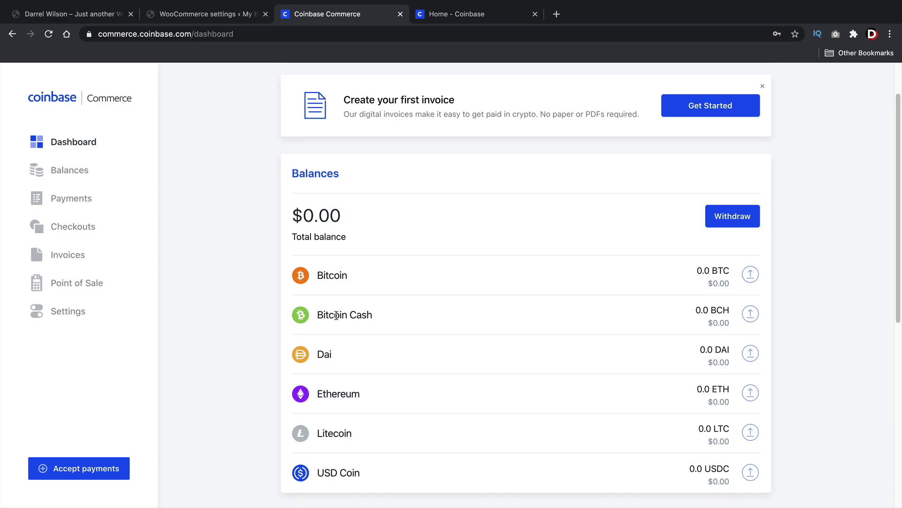
pyautogui.moveTo(337, 316); pyautogui.dragTo(371, 315)
pyautogui.scroll(2, 400, 392)
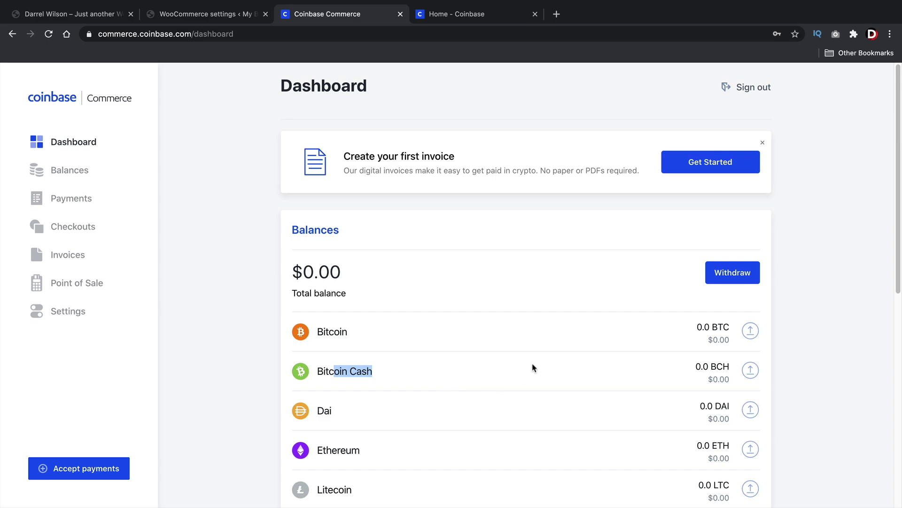
pyautogui.click(727, 275)
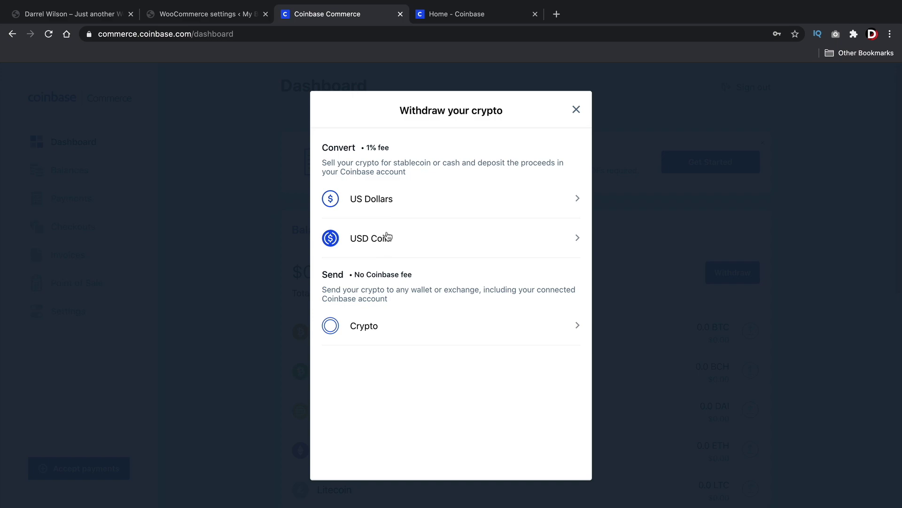
pyautogui.moveTo(370, 147); pyautogui.dragTo(391, 149)
pyautogui.click(391, 149)
pyautogui.moveTo(360, 273); pyautogui.dragTo(421, 280)
pyautogui.click(421, 279)
pyautogui.click(620, 146)
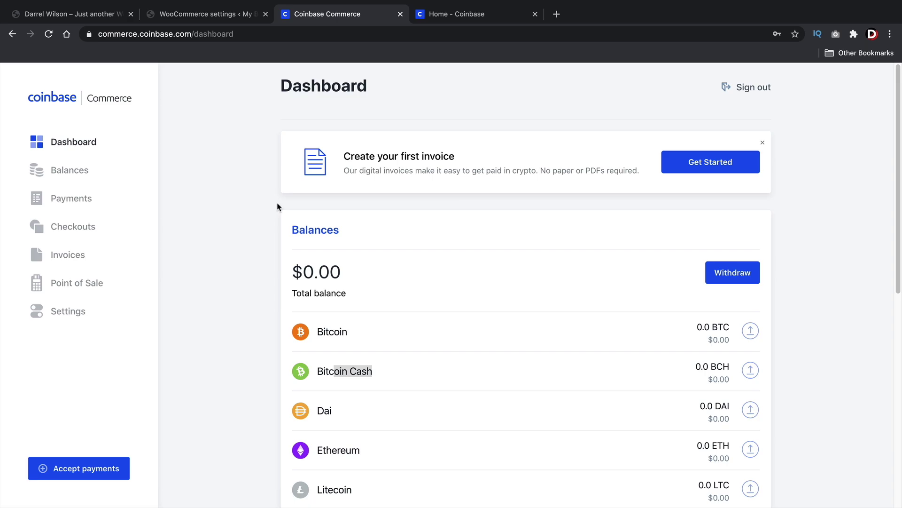
# Check the WooCommerce Coinbase settings' empty API key and webhook secret, then return to Coinbase Commerce
pyautogui.click(221, 15)
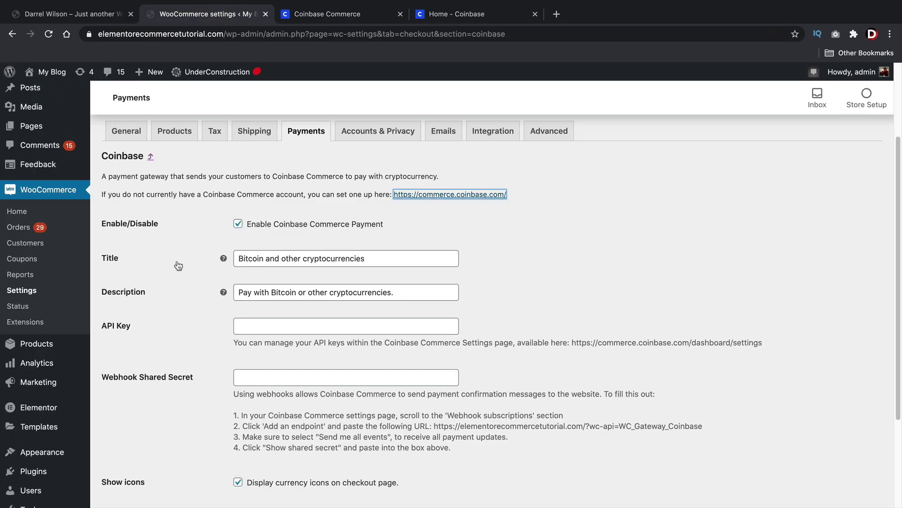
pyautogui.scroll(-2, 178, 262)
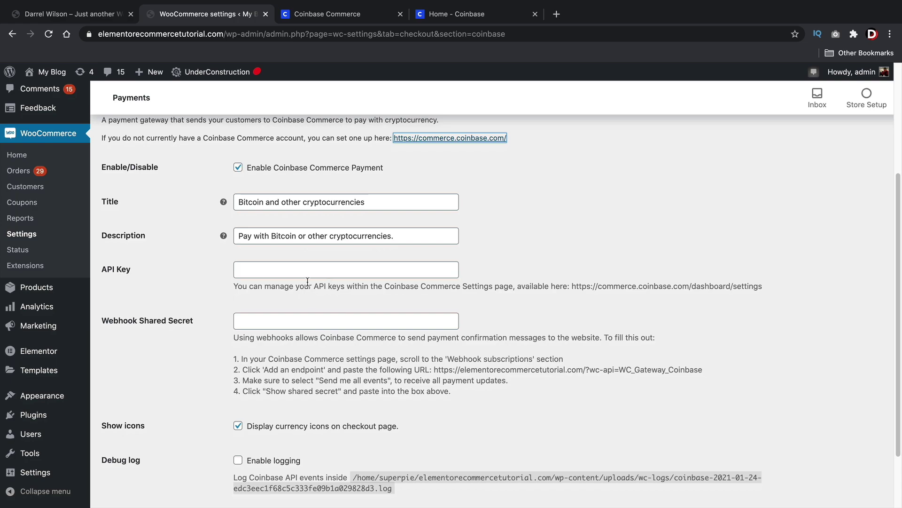
pyautogui.click(332, 15)
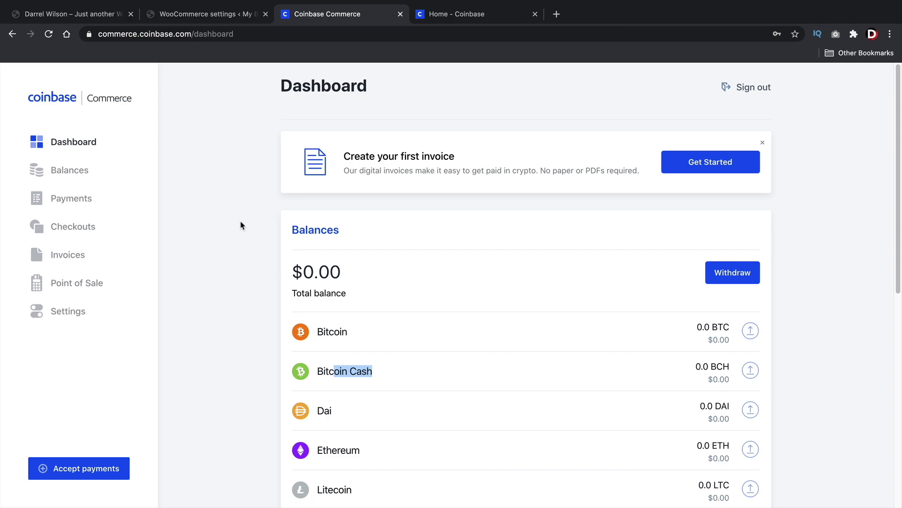
# Open the Coinbase Commerce account Settings and scroll through the account options
pyautogui.click(80, 309)
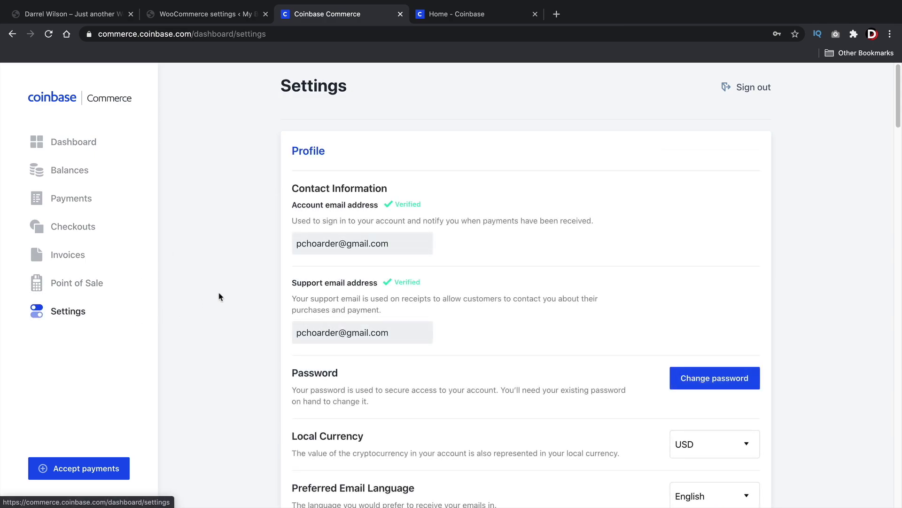
pyautogui.scroll(-9, 219, 297)
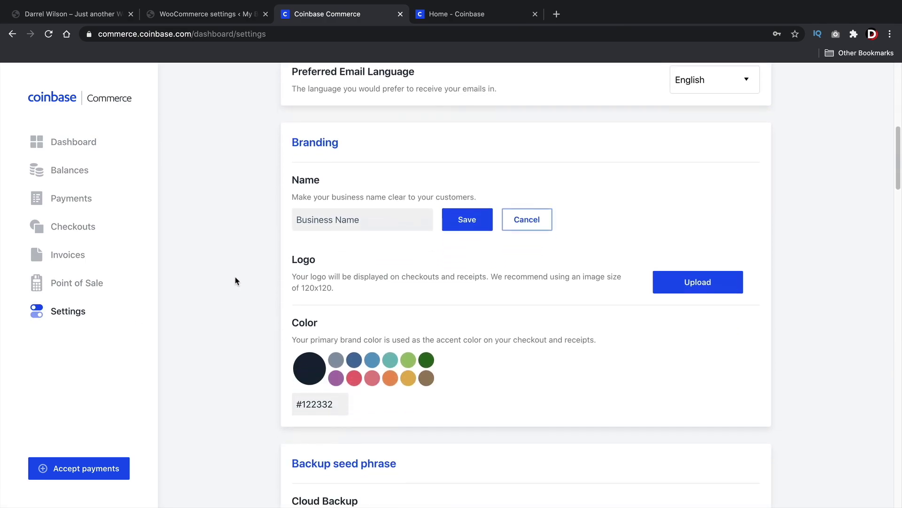
pyautogui.scroll(-9, 235, 278)
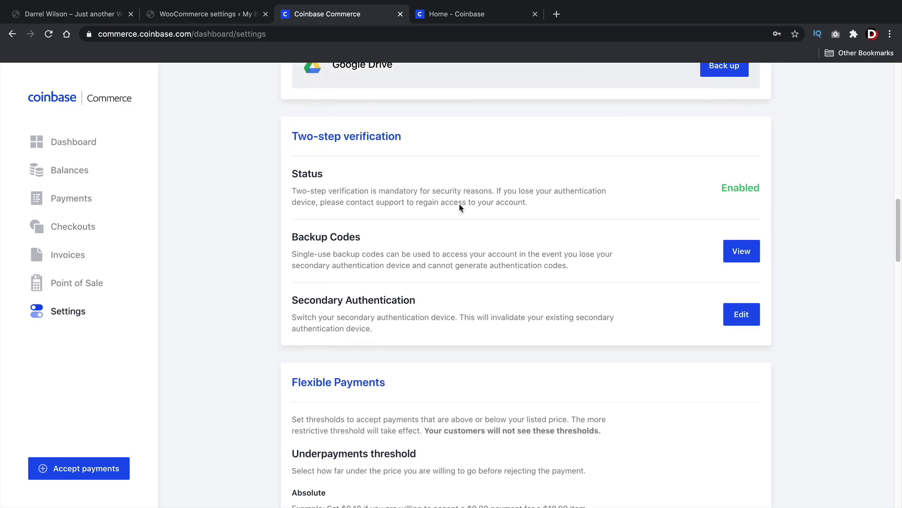
pyautogui.scroll(6, 439, 306)
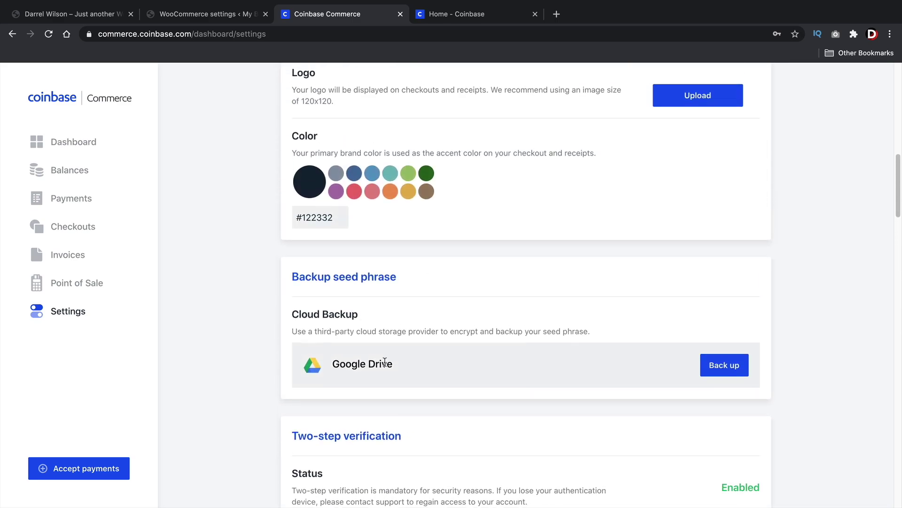
pyautogui.scroll(-7, 392, 352)
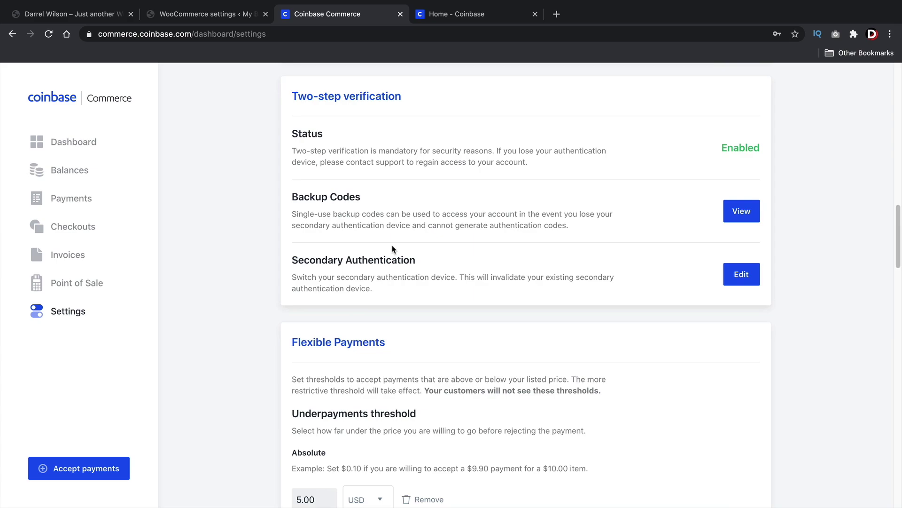
pyautogui.scroll(-3, 376, 252)
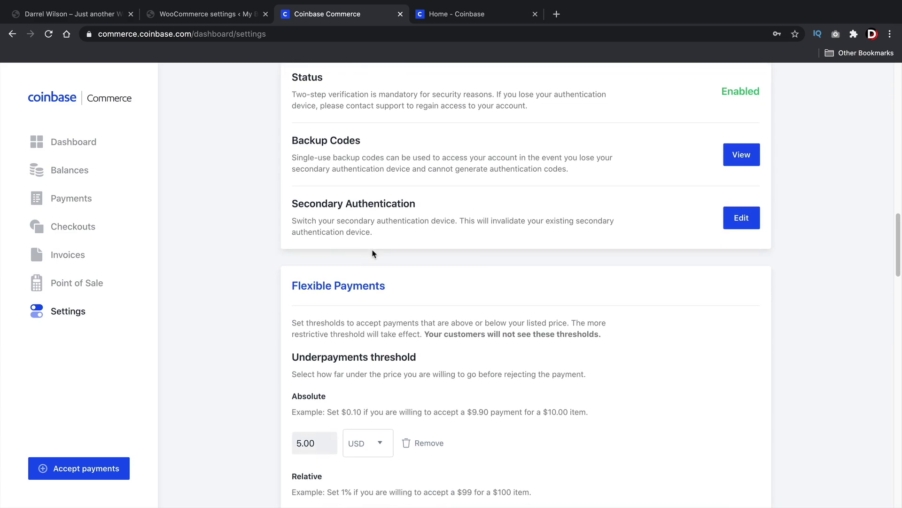
pyautogui.scroll(-4, 372, 254)
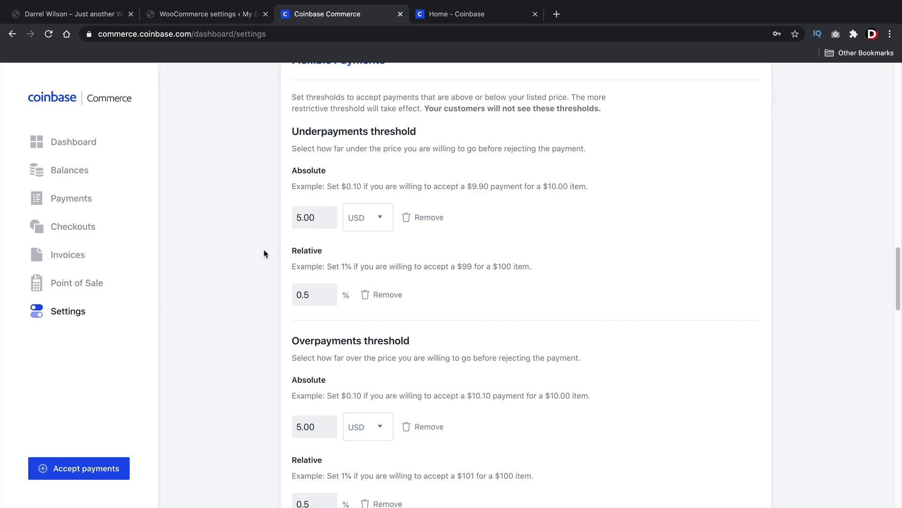
pyautogui.scroll(-4, 239, 251)
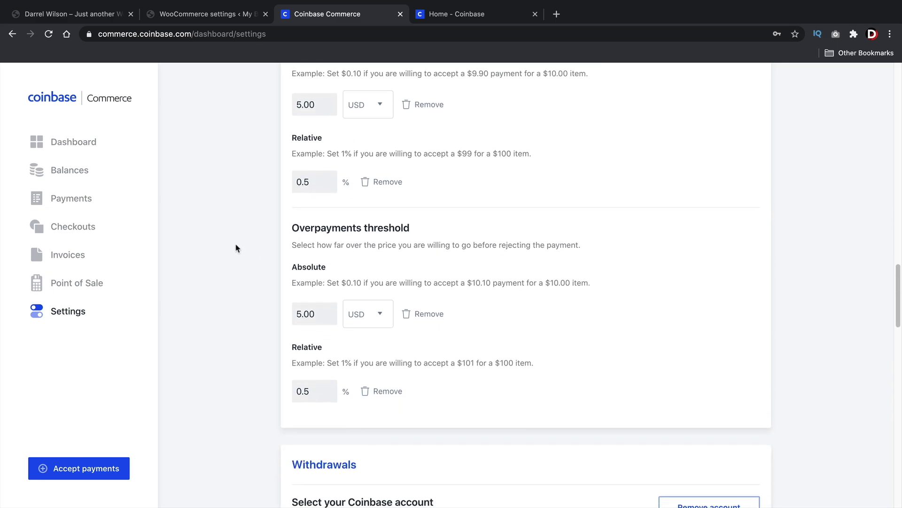
pyautogui.scroll(-6, 236, 248)
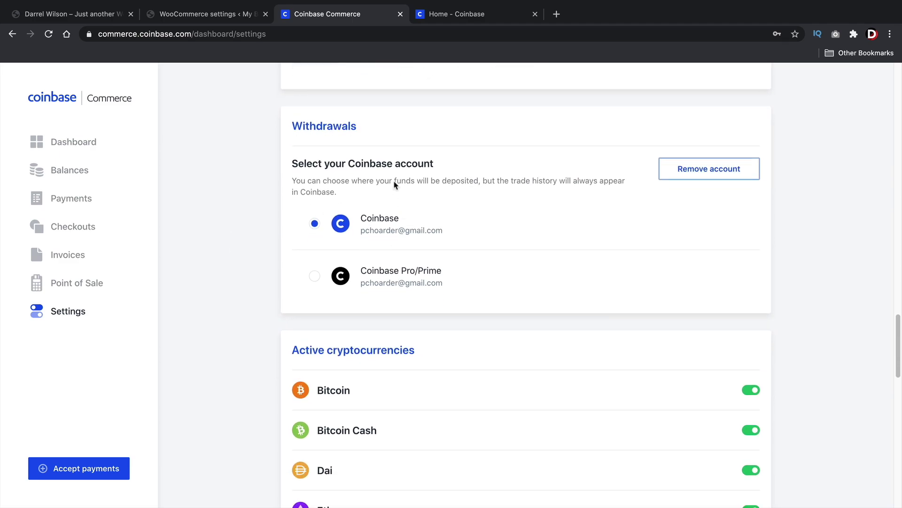
pyautogui.moveTo(306, 163); pyautogui.dragTo(455, 169)
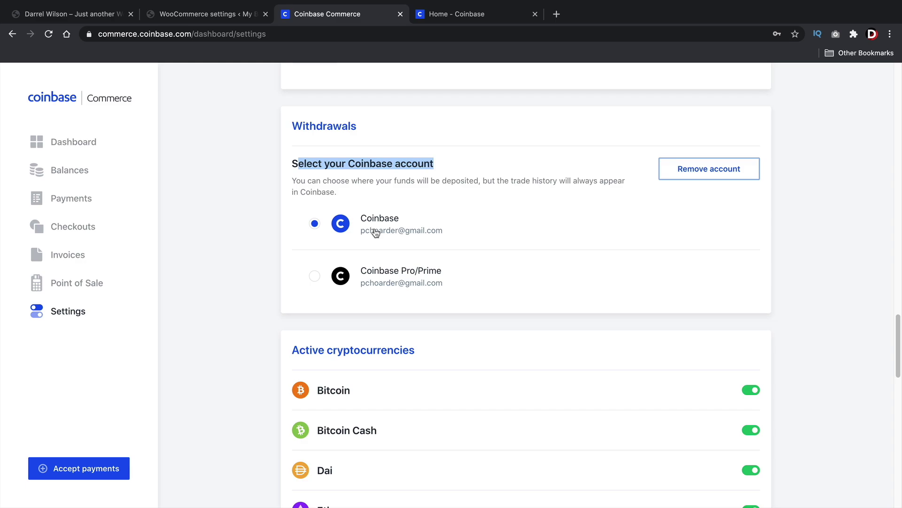
# Create a new API key in the API keys section and copy it
pyautogui.scroll(-8, 376, 233)
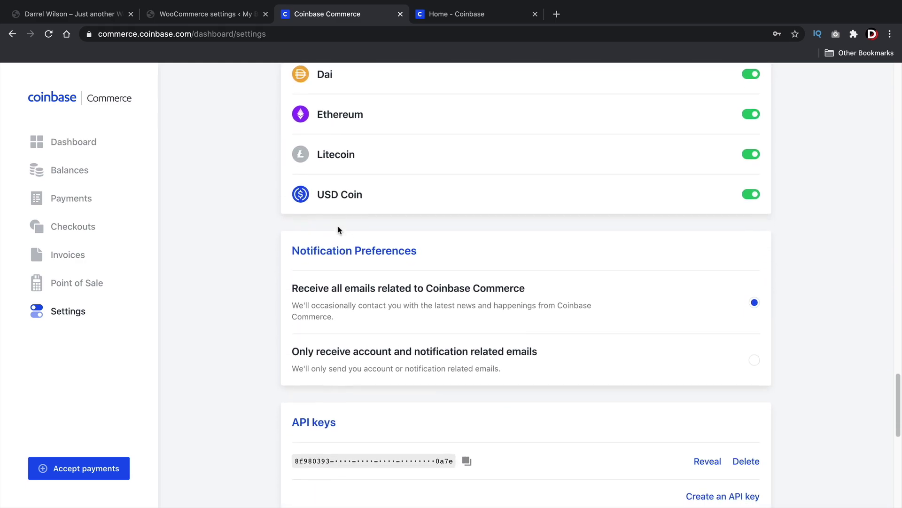
pyautogui.scroll(4, 339, 221)
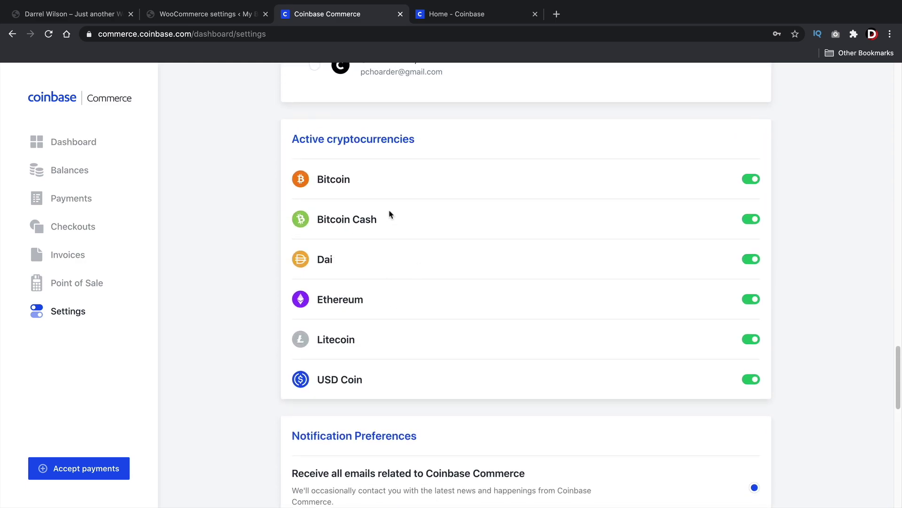
pyautogui.moveTo(317, 258); pyautogui.dragTo(345, 261)
pyautogui.click(260, 263)
pyautogui.doubleClick(321, 259)
pyautogui.click(266, 271)
pyautogui.scroll(-9, 269, 273)
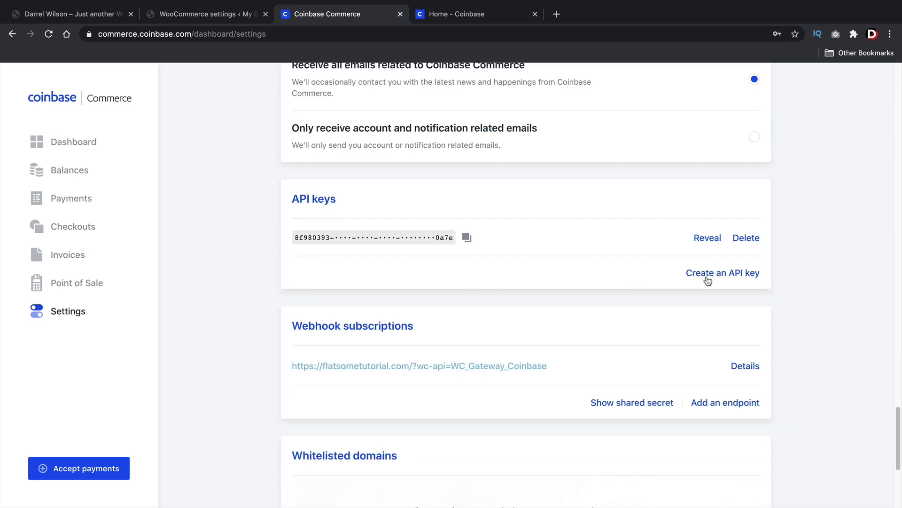
pyautogui.click(746, 273)
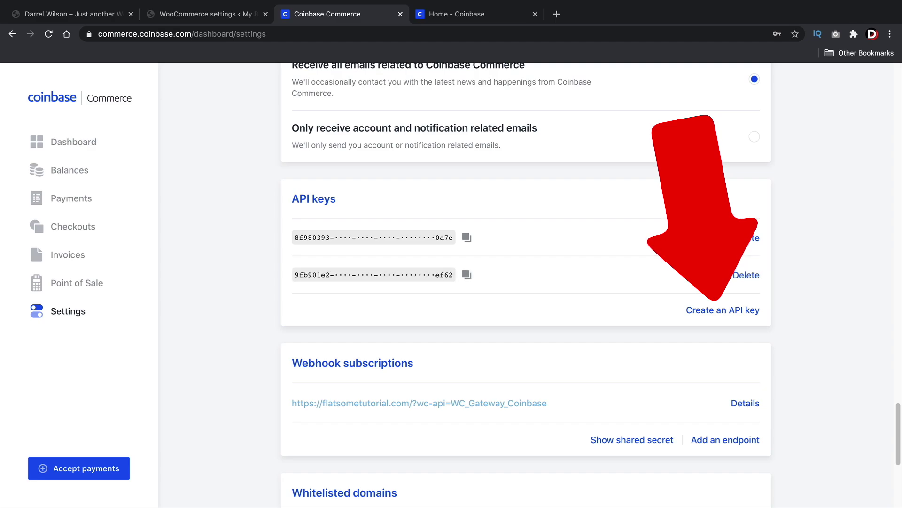
pyautogui.click(467, 275)
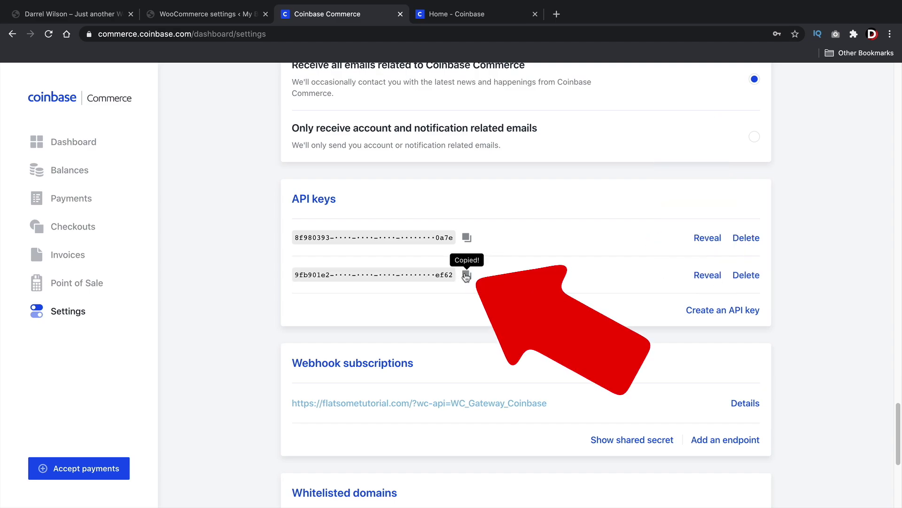
# Paste the copied Coinbase Commerce API key into the WooCommerce gateway's API Key field
pyautogui.click(211, 14)
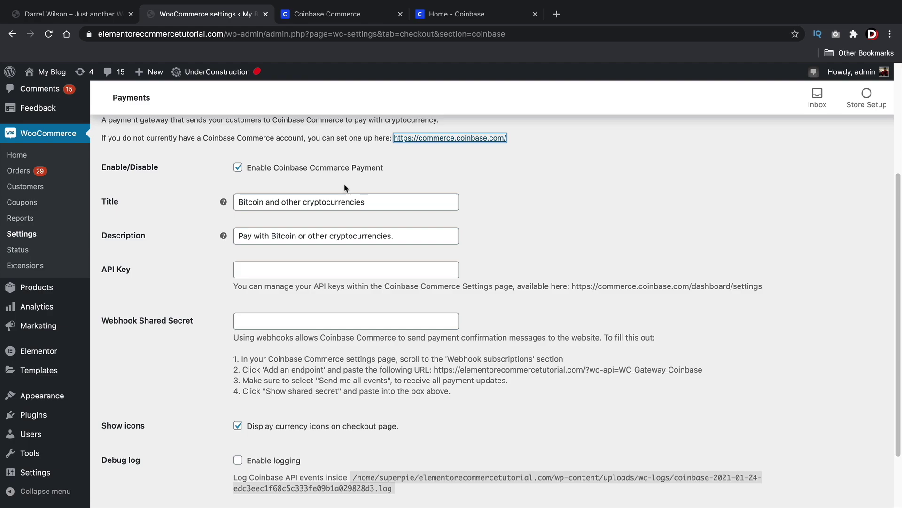
pyautogui.click(241, 270)
pyautogui.rightClick(240, 269)
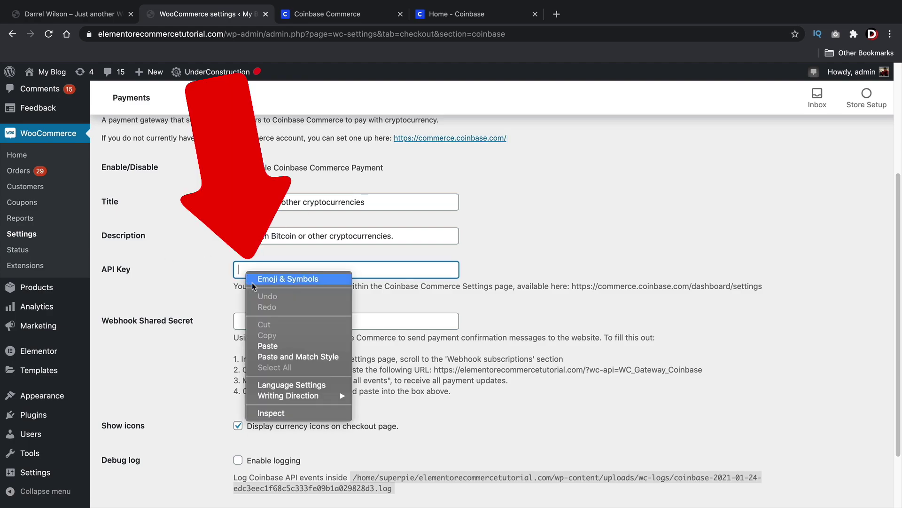
pyautogui.click(278, 345)
pyautogui.scroll(-2, 308, 338)
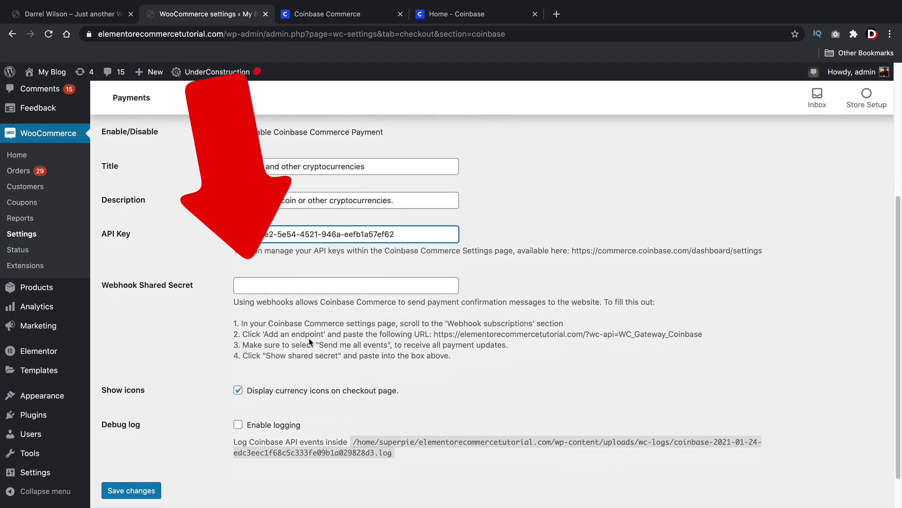
pyautogui.click(109, 270)
pyautogui.moveTo(110, 270); pyautogui.dragTo(192, 274)
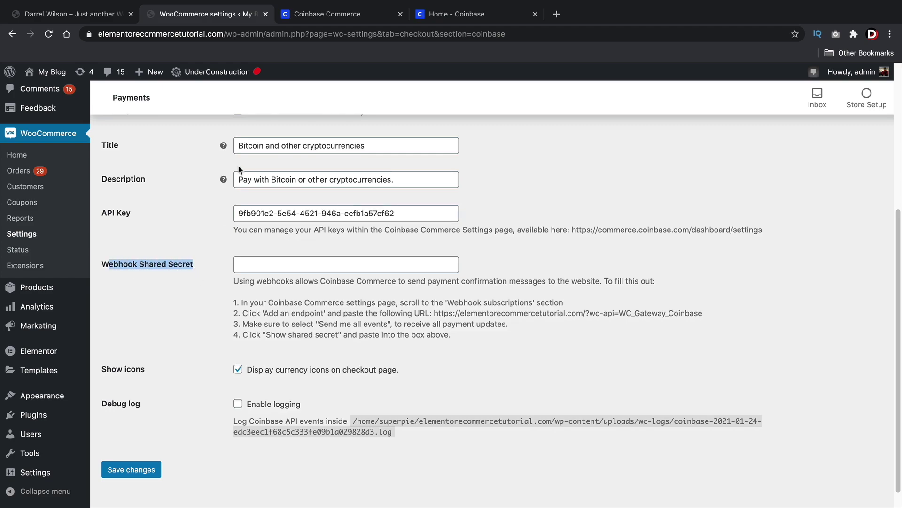
# Back in Coinbase Commerce settings, start adding a new webhook endpoint
pyautogui.click(308, 16)
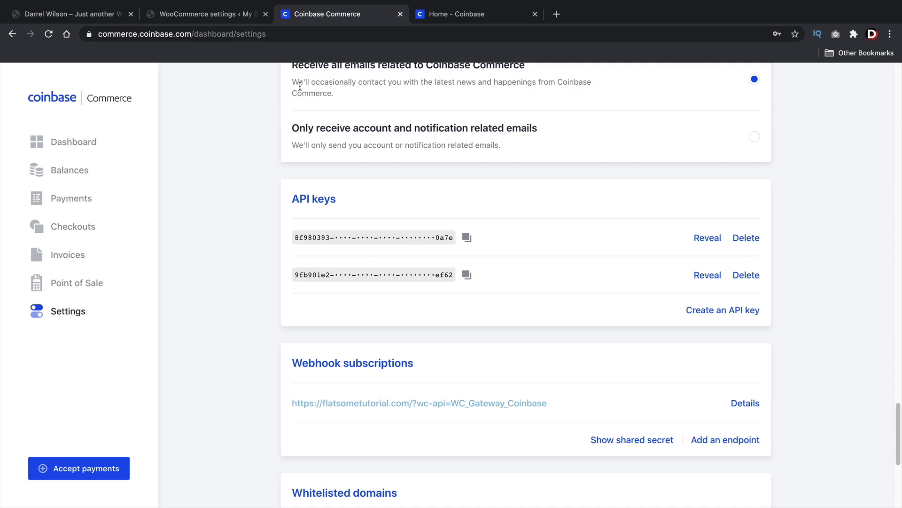
pyautogui.scroll(-4, 627, 350)
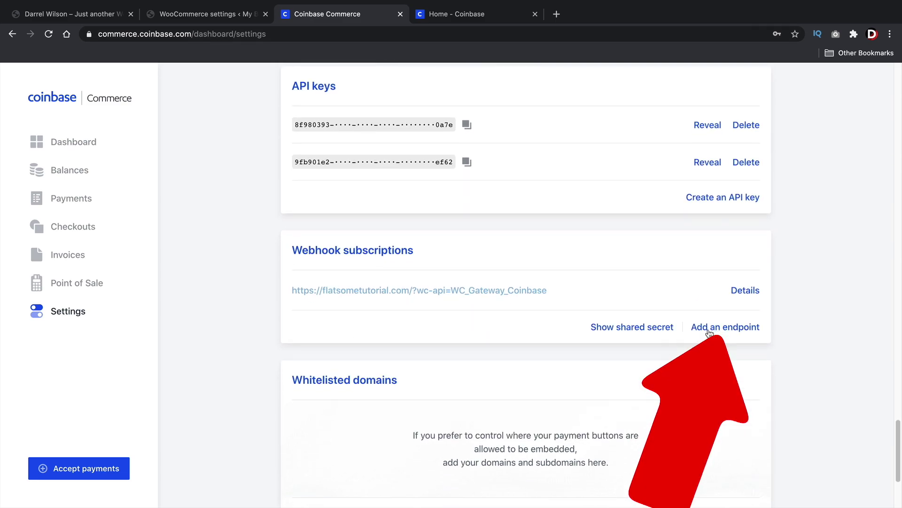
pyautogui.click(709, 329)
# Copy the store's webhook URL from step 2 of the WooCommerce Coinbase setup instructions
pyautogui.click(221, 15)
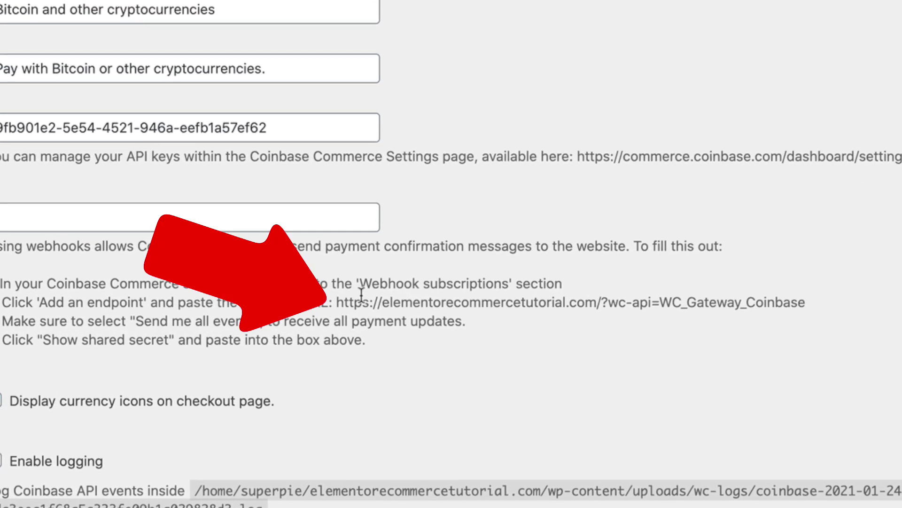
pyautogui.moveTo(367, 306); pyautogui.dragTo(806, 305)
pyautogui.rightClick(468, 293)
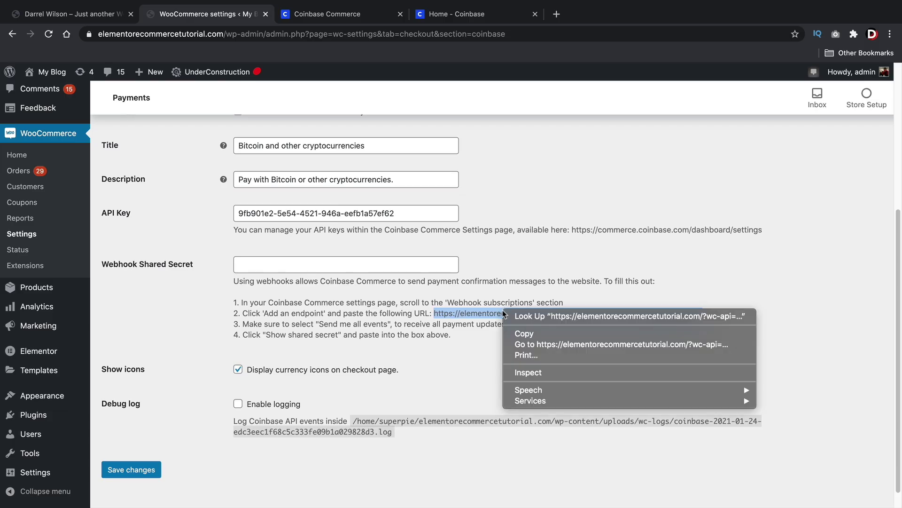
pyautogui.click(481, 340)
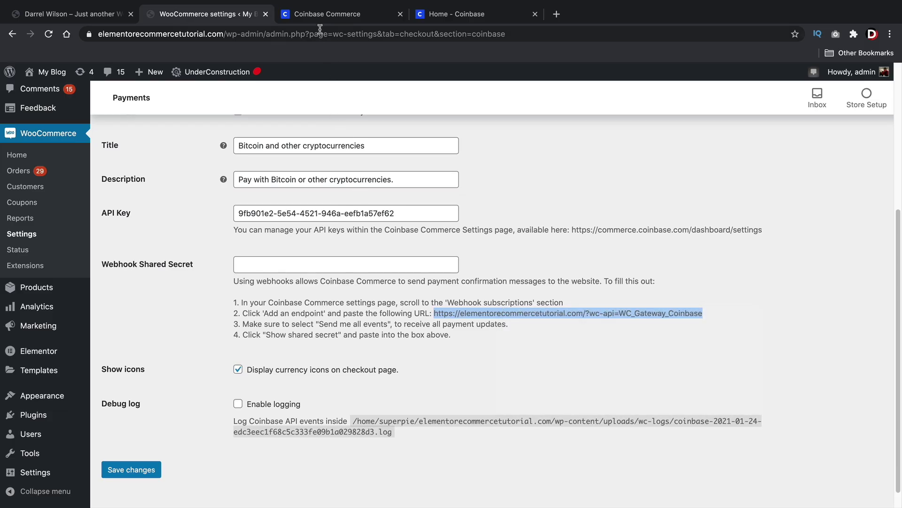
# Save the store's webhook URL as a new Coinbase endpoint, then reveal and copy its shared secret
pyautogui.click(322, 15)
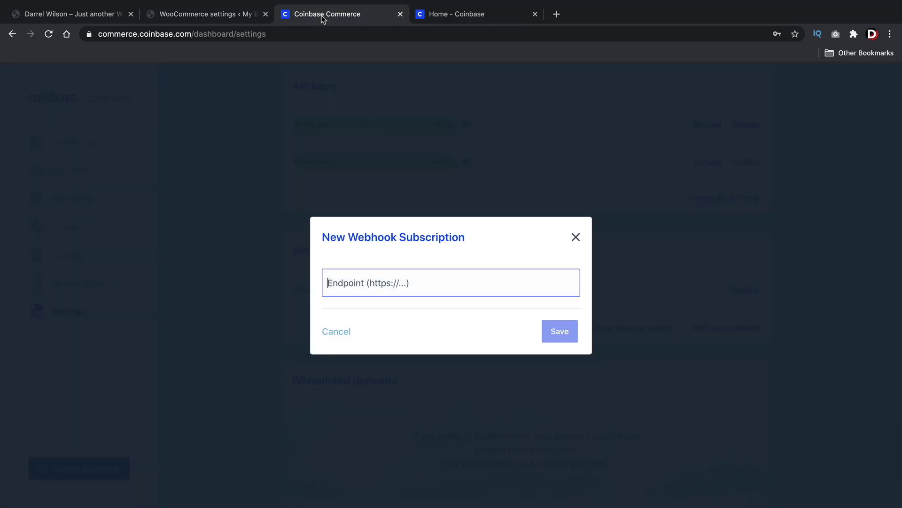
pyautogui.rightClick(353, 290)
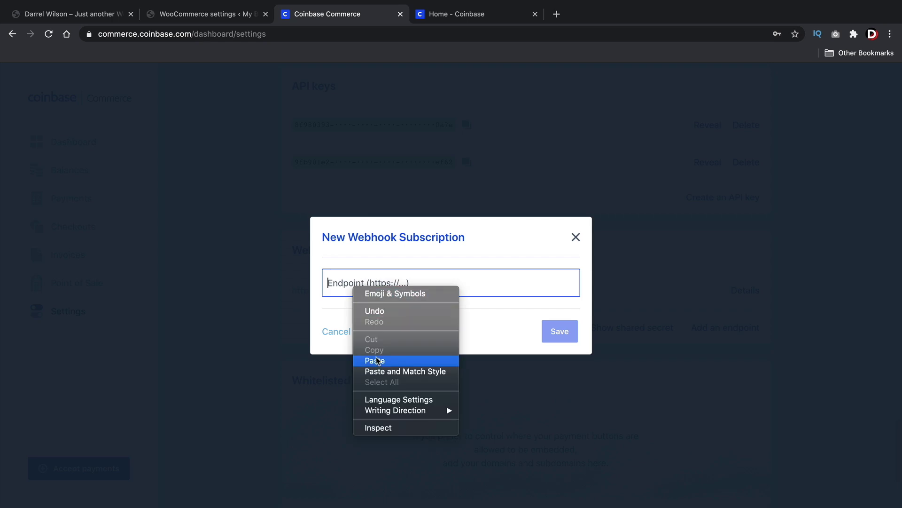
pyautogui.click(377, 358)
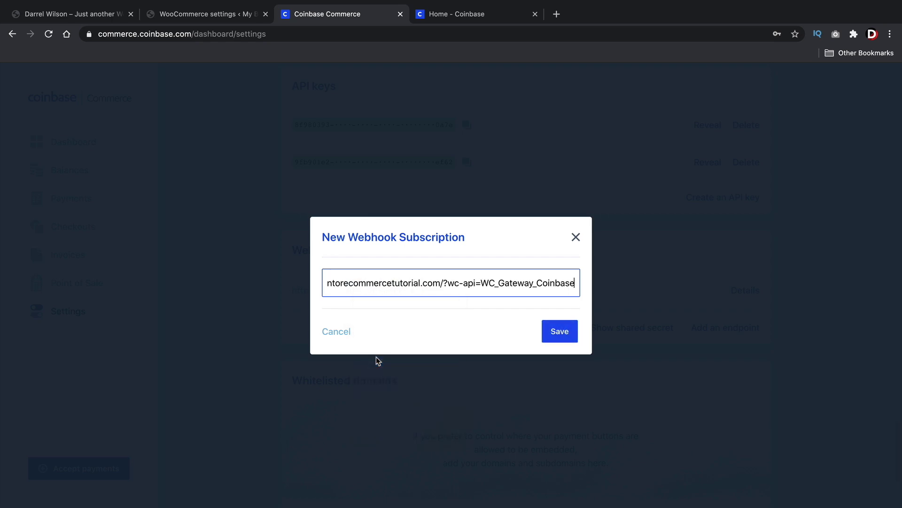
pyautogui.click(559, 333)
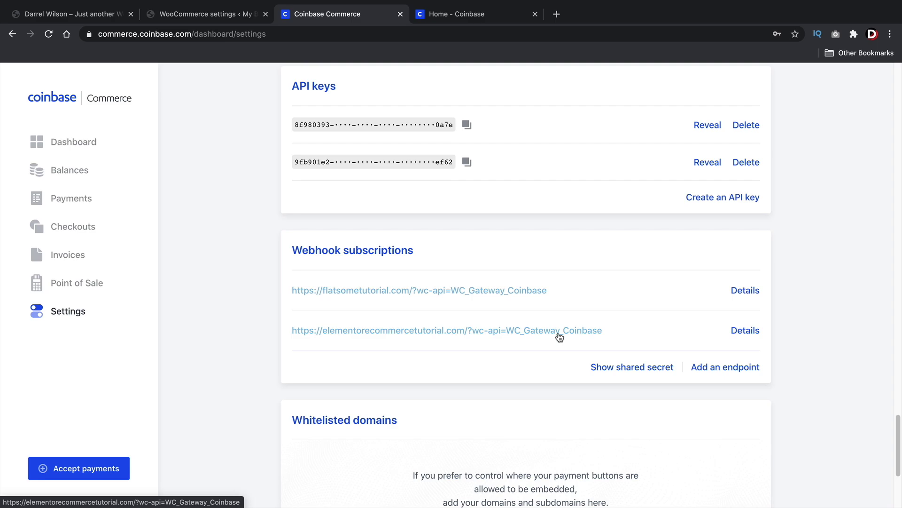
pyautogui.click(621, 369)
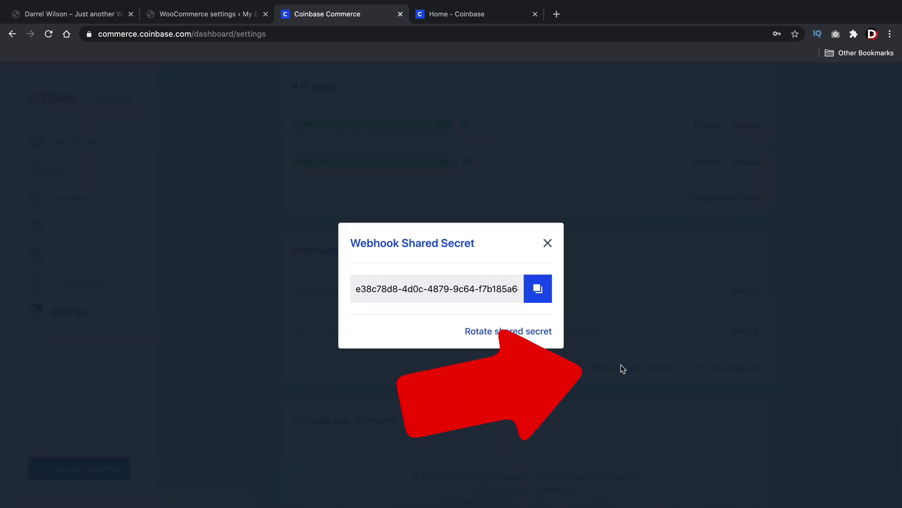
pyautogui.click(541, 293)
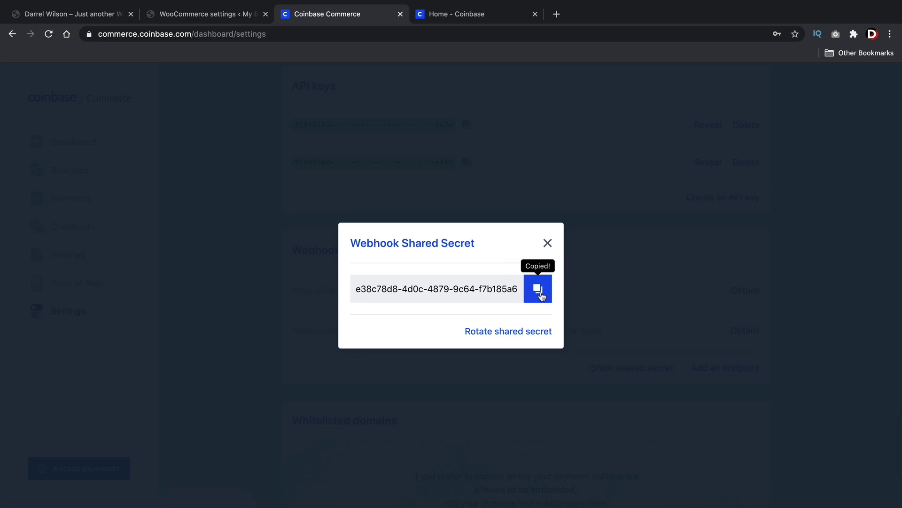
# Paste the copied secret into the Webhook Shared Secret field and save the Coinbase gateway settings
pyautogui.click(229, 15)
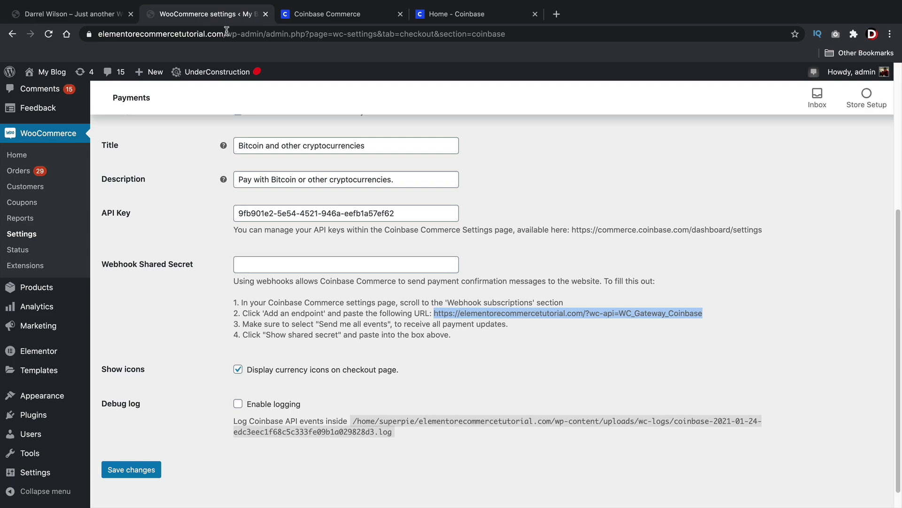
pyautogui.click(248, 261)
pyautogui.rightClick(248, 262)
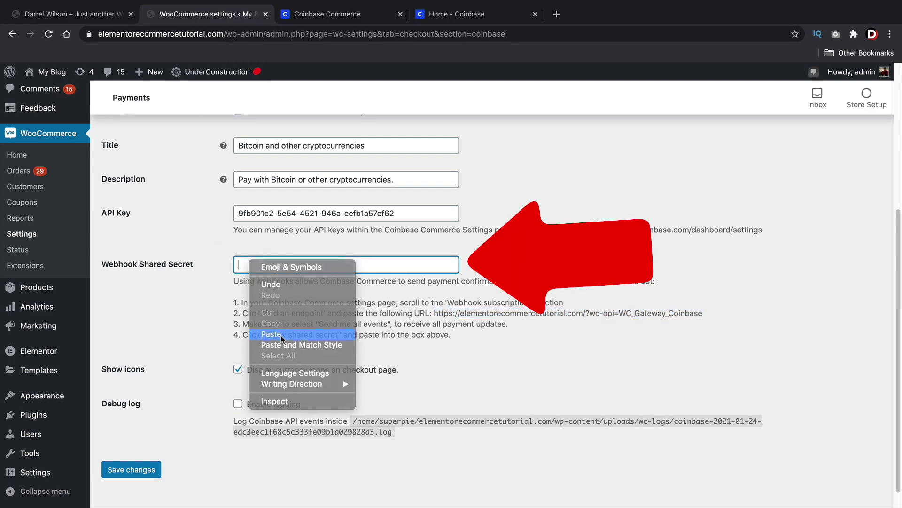
pyautogui.click(281, 334)
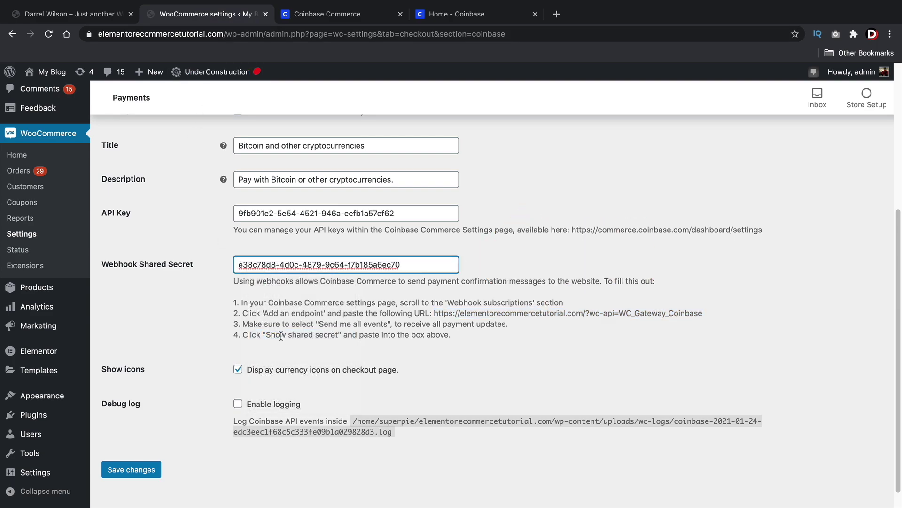
pyautogui.click(133, 470)
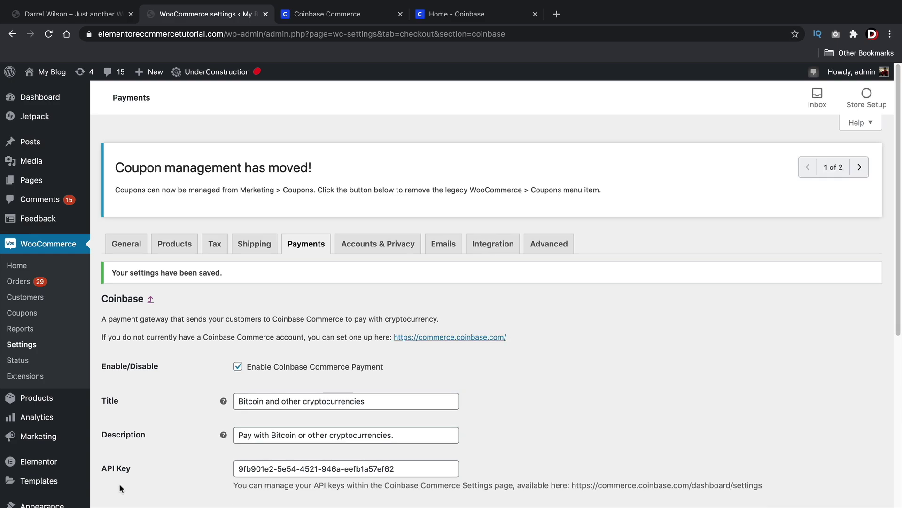
# Add a Grey Belt from the Shop page and review Cart Totals of $455.00 with flat-rate shipping
pyautogui.scroll(-6, 202, 257)
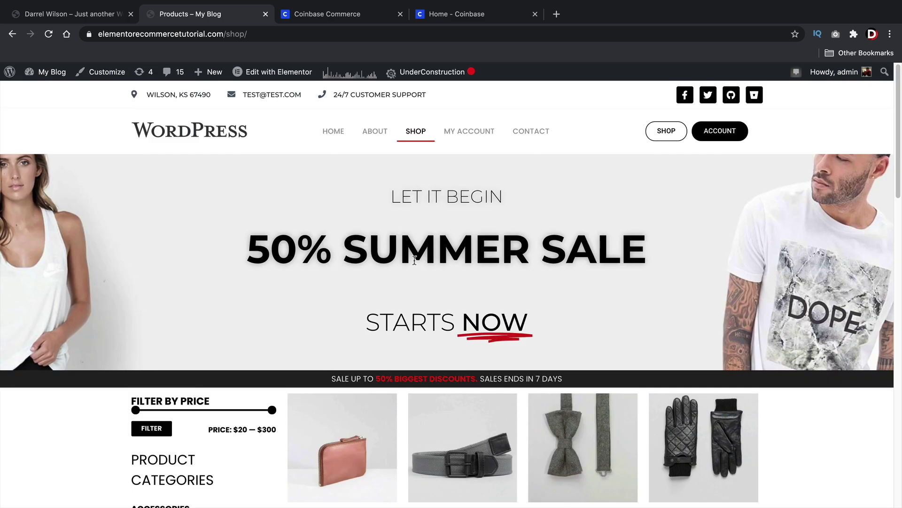
pyautogui.scroll(-6, 390, 248)
pyautogui.scroll(-1, 389, 247)
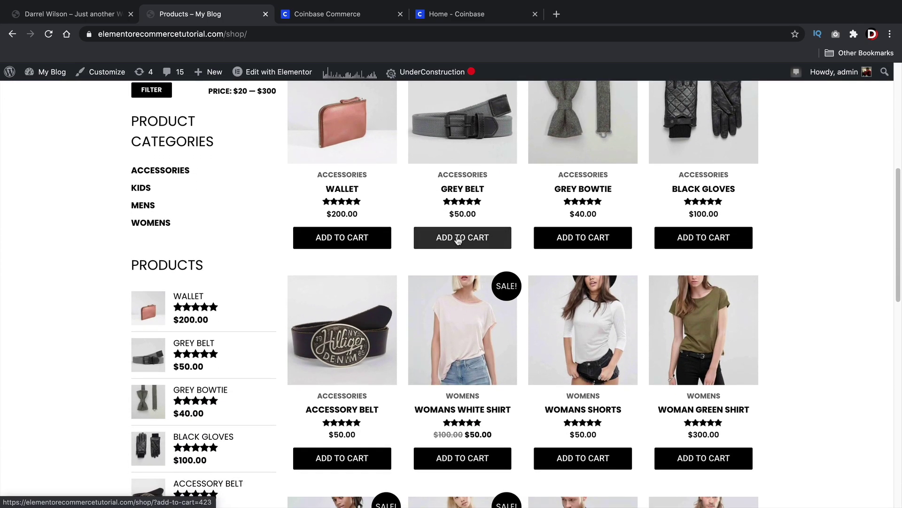
pyautogui.scroll(2, 459, 235)
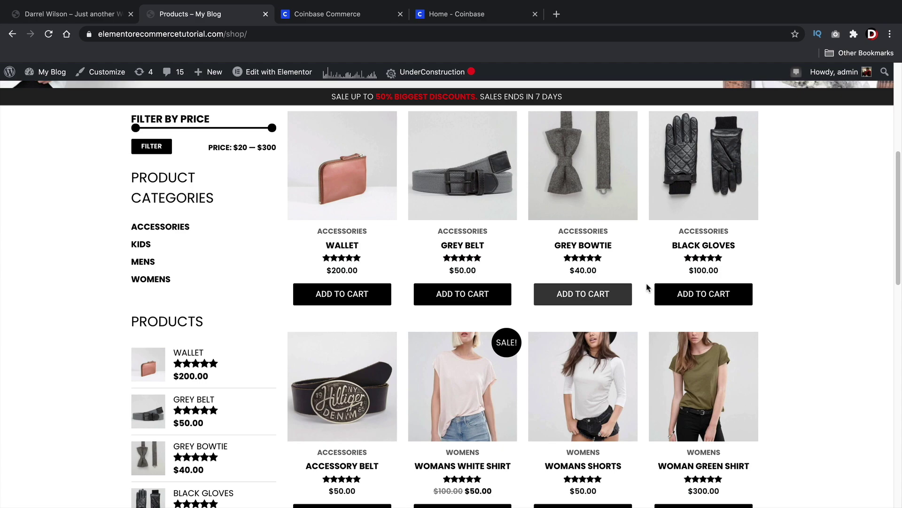
pyautogui.click(462, 296)
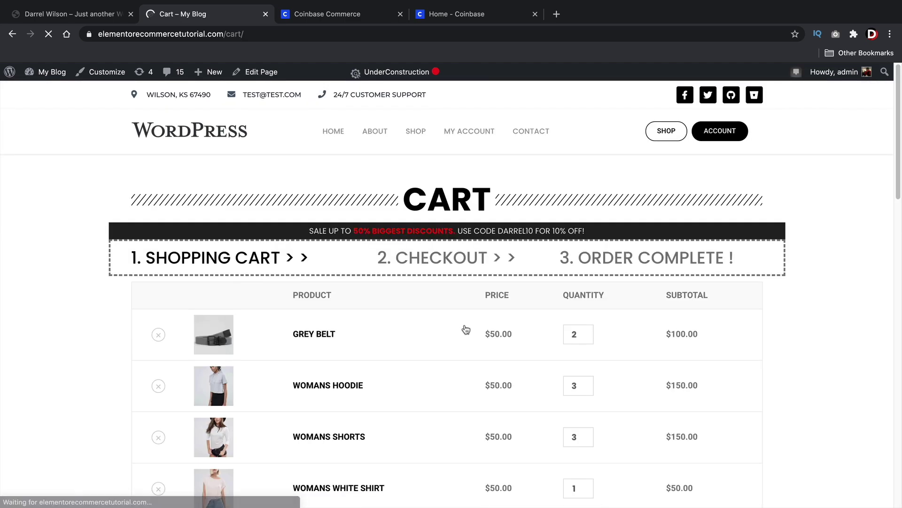
pyautogui.scroll(-3, 466, 328)
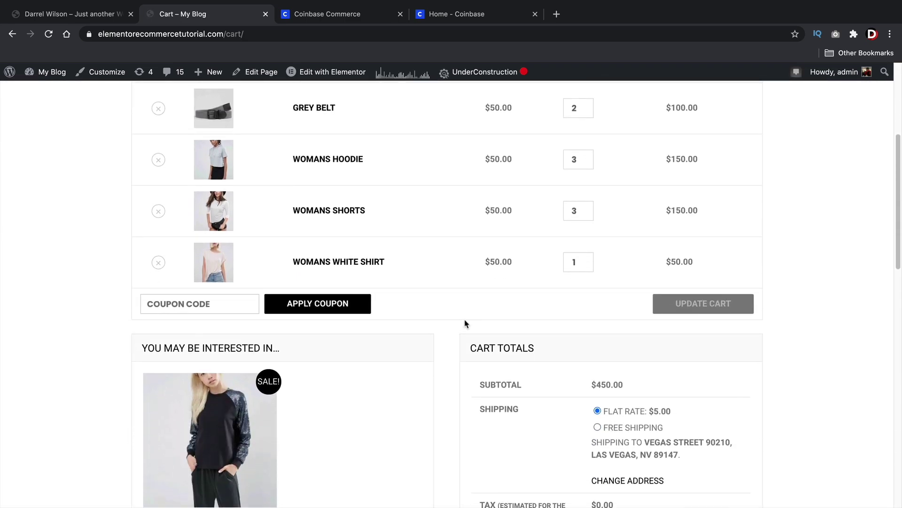
pyautogui.scroll(-1, 390, 253)
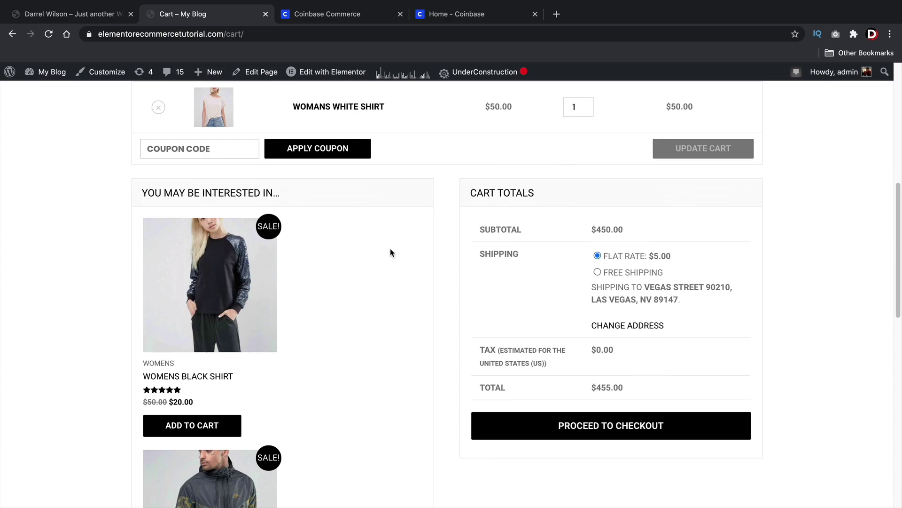
pyautogui.scroll(-1, 390, 253)
# Go to checkout, select the Bitcoin and other cryptocurrencies payment option, and proceed to Coinbase
pyautogui.click(661, 417)
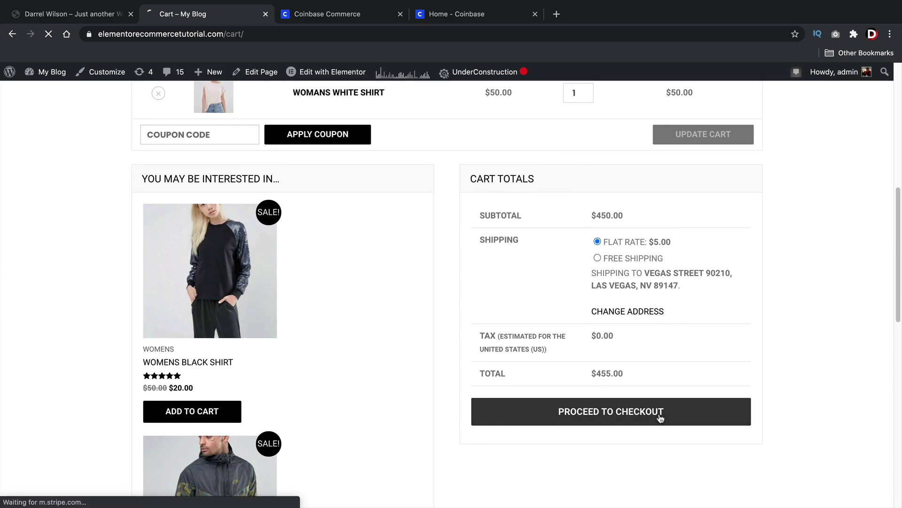
pyautogui.scroll(-5, 785, 303)
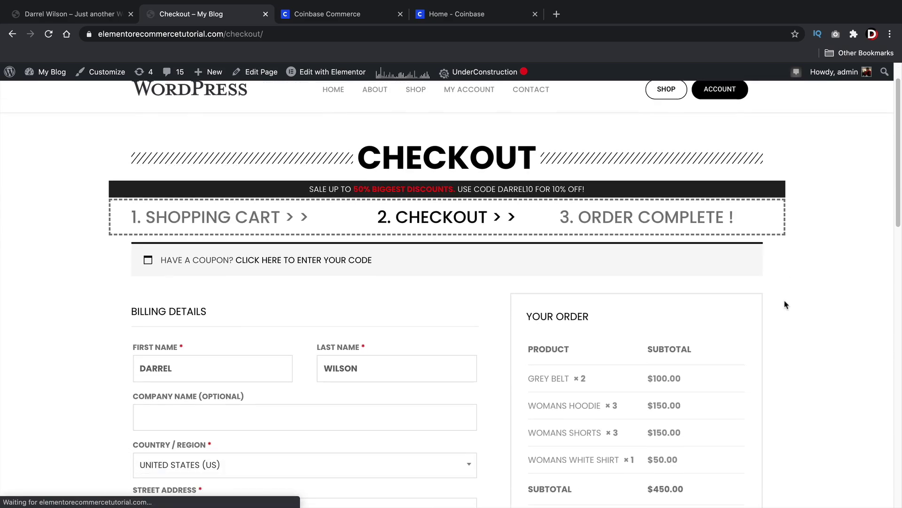
pyautogui.scroll(-4, 786, 305)
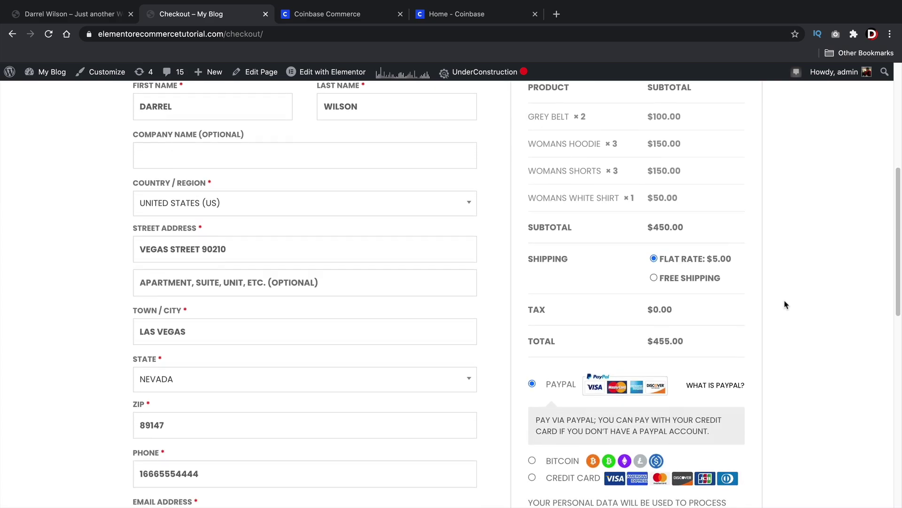
pyautogui.scroll(-2, 785, 304)
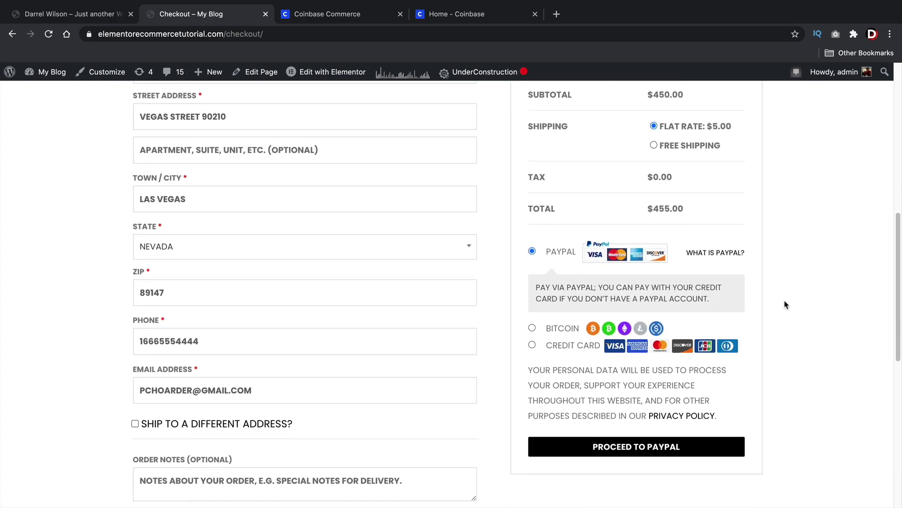
pyautogui.click(532, 314)
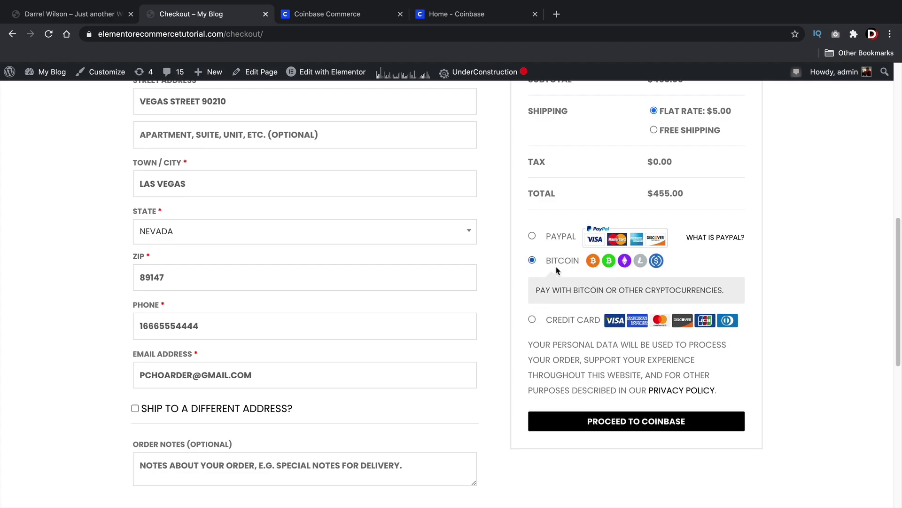
pyautogui.click(606, 426)
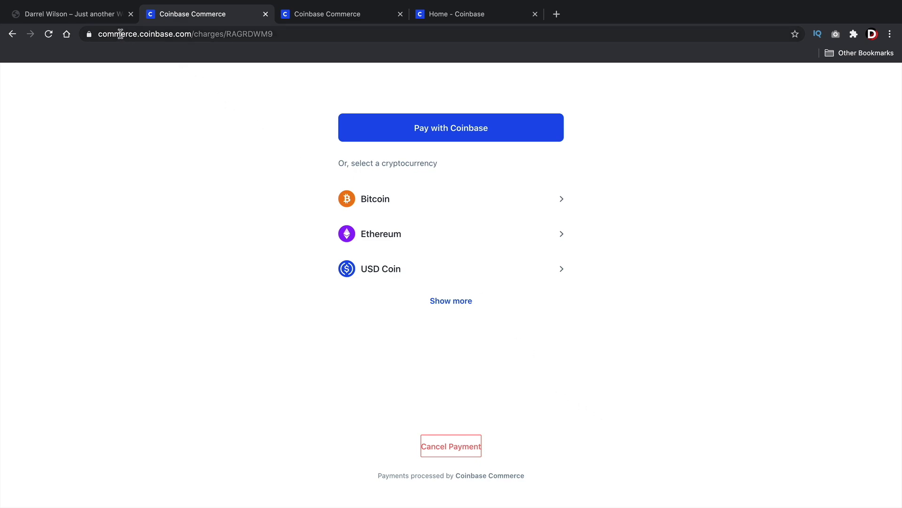
# On the Coinbase charge page, choose Bitcoin to show the 0.01406376 BTC amount, address and QR code
pyautogui.moveTo(103, 34); pyautogui.dragTo(156, 35)
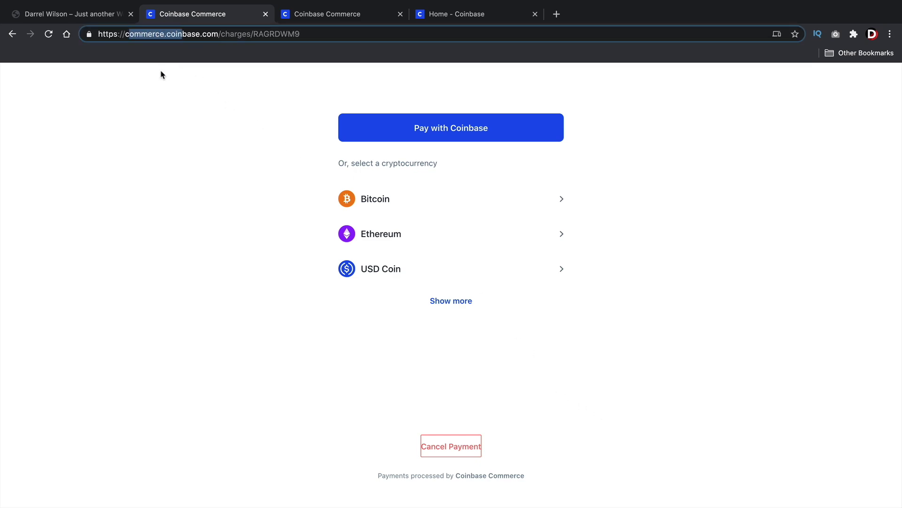
pyautogui.click(161, 75)
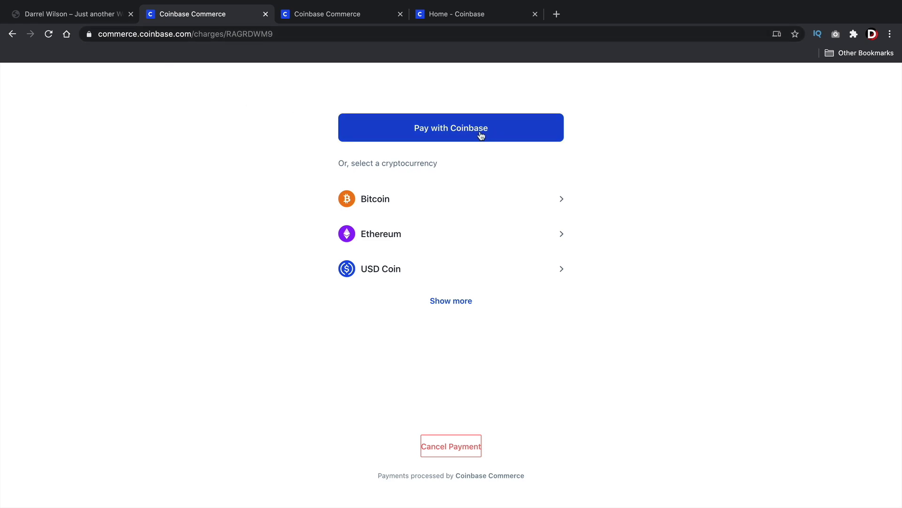
pyautogui.click(494, 212)
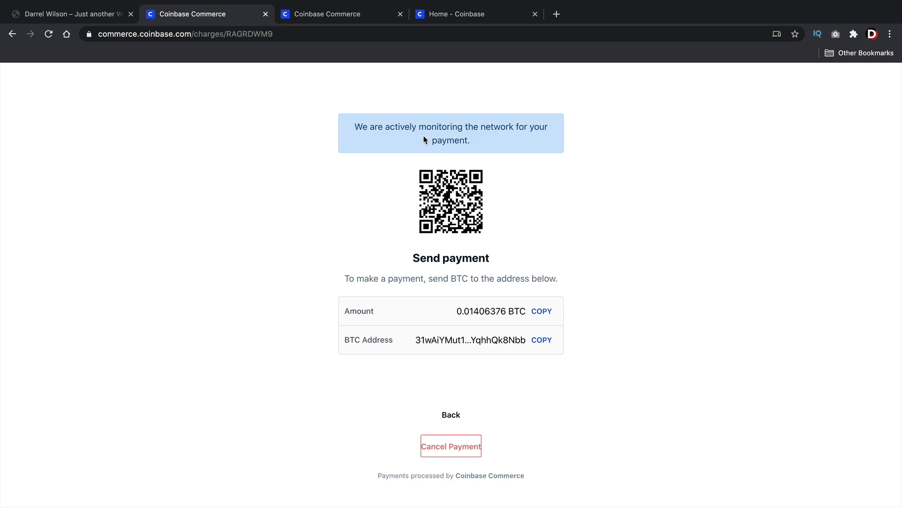
pyautogui.tripleClick(401, 128)
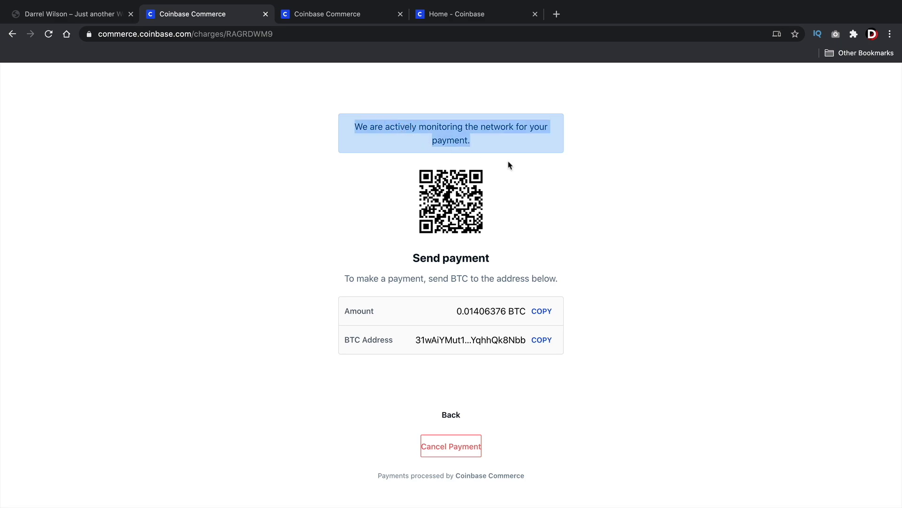
pyautogui.click(508, 132)
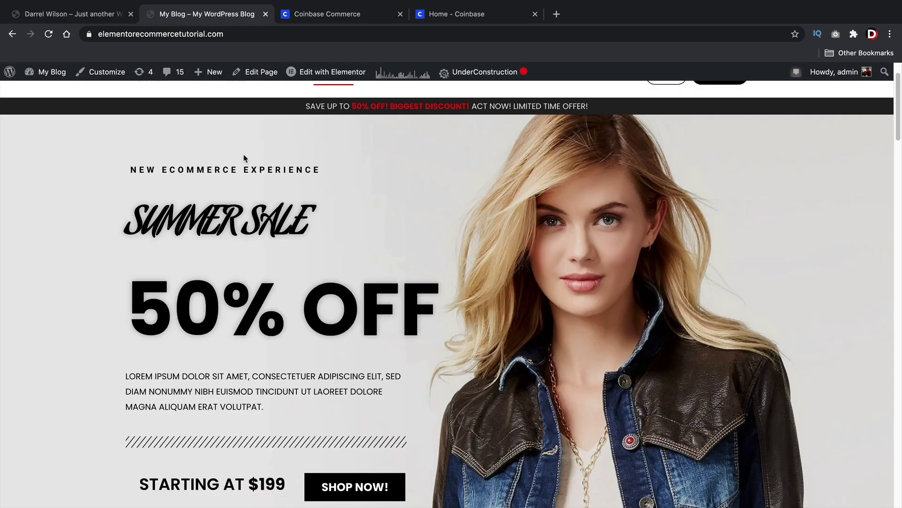
# Switch to the Coinbase Commerce dashboard to check its $0.00 total balance
pyautogui.click(327, 23)
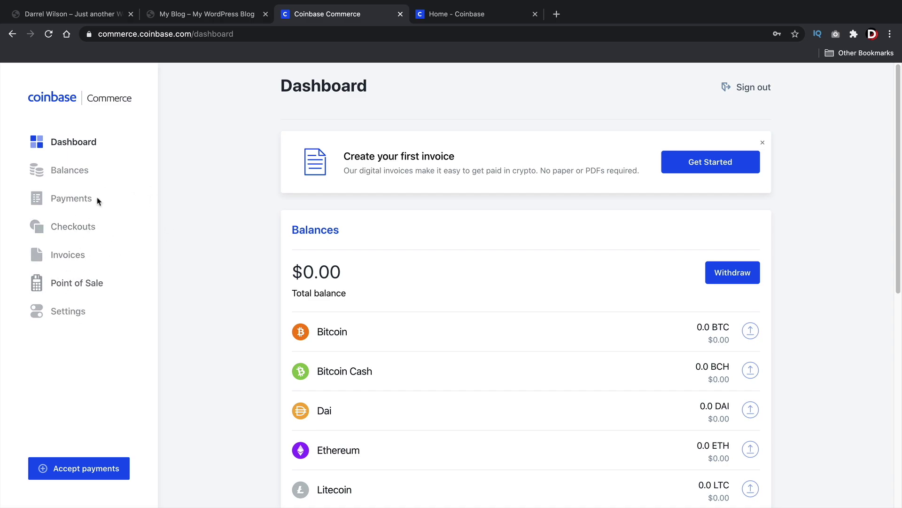
# Browse the Coinbase portfolio chart and Watchlist prices, then go back to the My Blog homepage
pyautogui.click(432, 18)
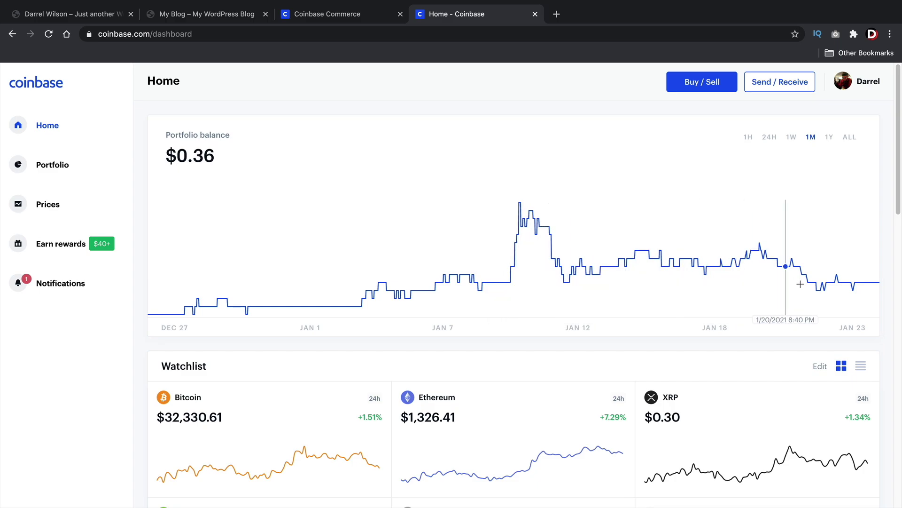
pyautogui.scroll(-1, 380, 278)
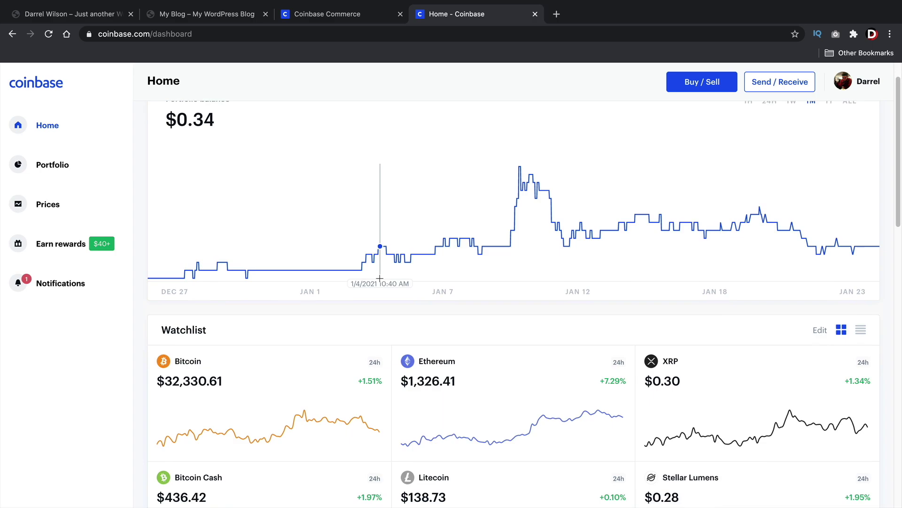
pyautogui.scroll(-5, 380, 278)
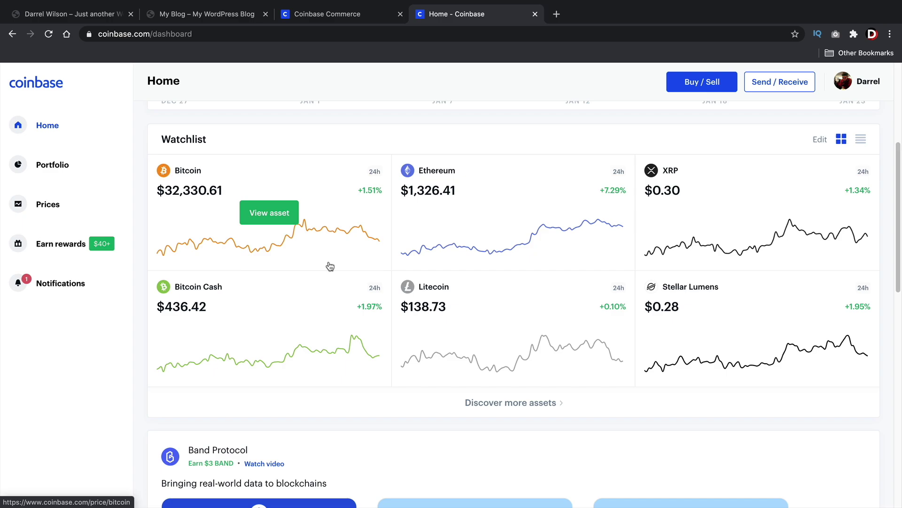
pyautogui.scroll(-3, 330, 266)
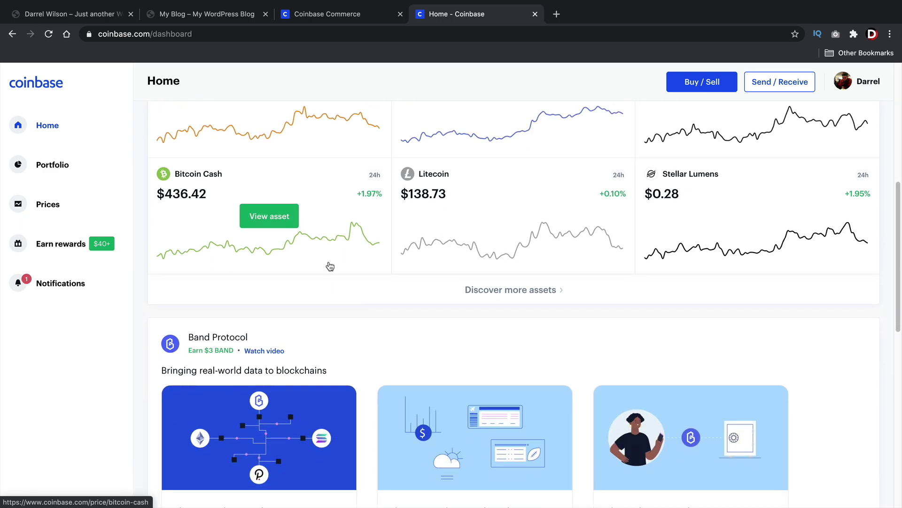
pyautogui.scroll(5, 330, 266)
pyautogui.scroll(3, 329, 266)
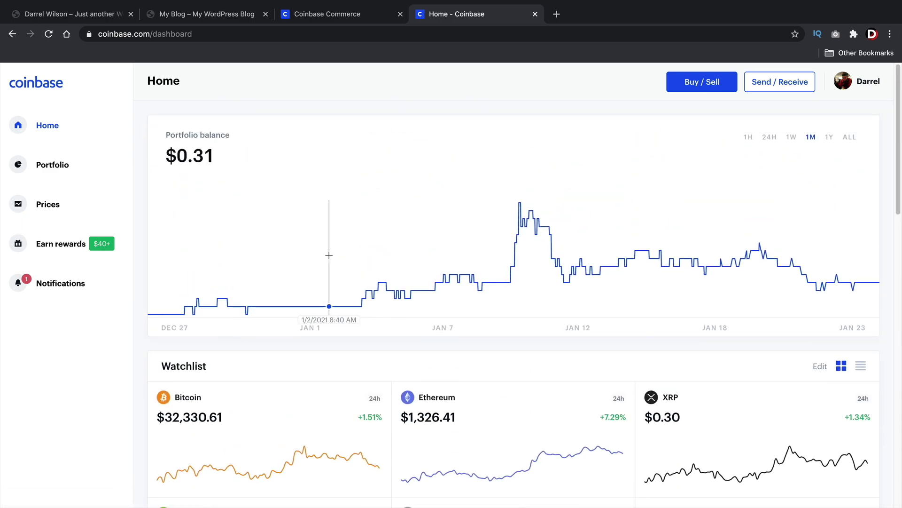
pyautogui.click(310, 14)
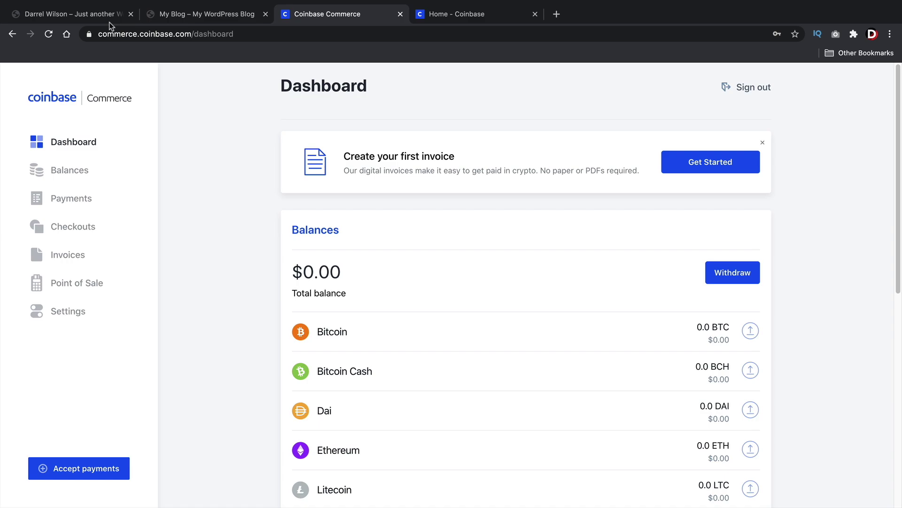
pyautogui.click(222, 16)
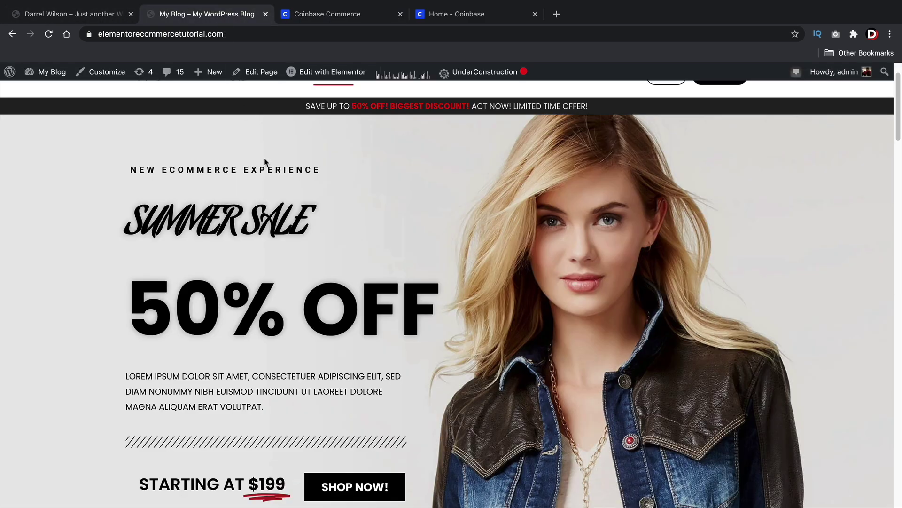